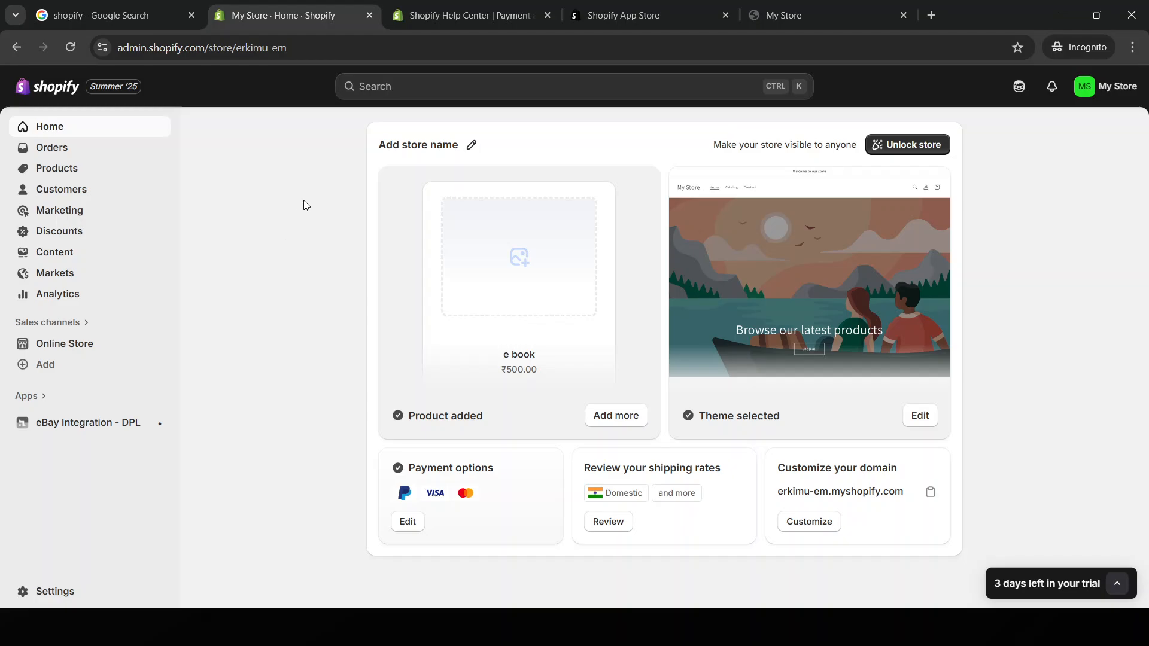
Step: Search the web for loox, open the Loox website and look over its homepage
click(495, 7)
click(475, 48)
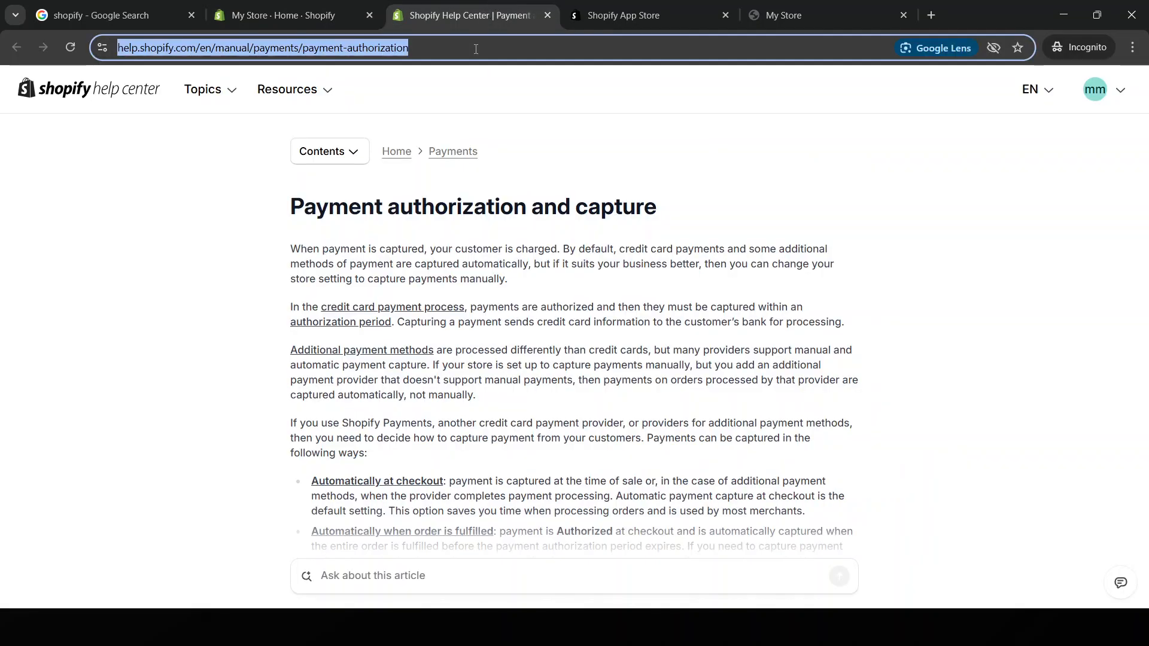
text(loox)
key(Return)
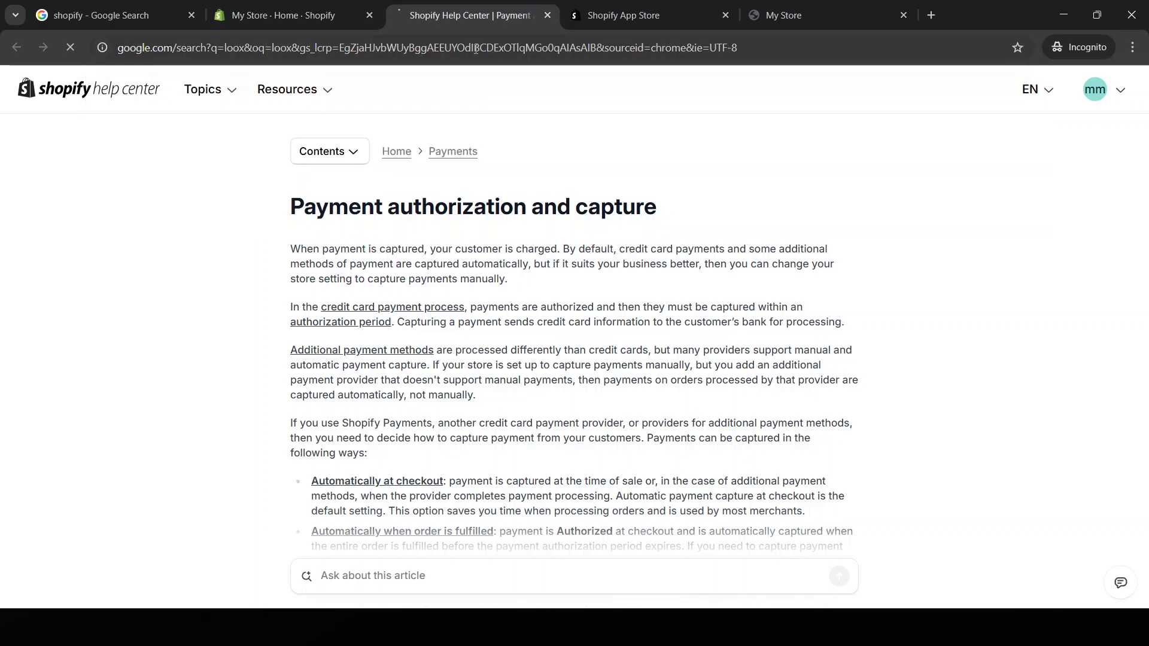
click(390, 234)
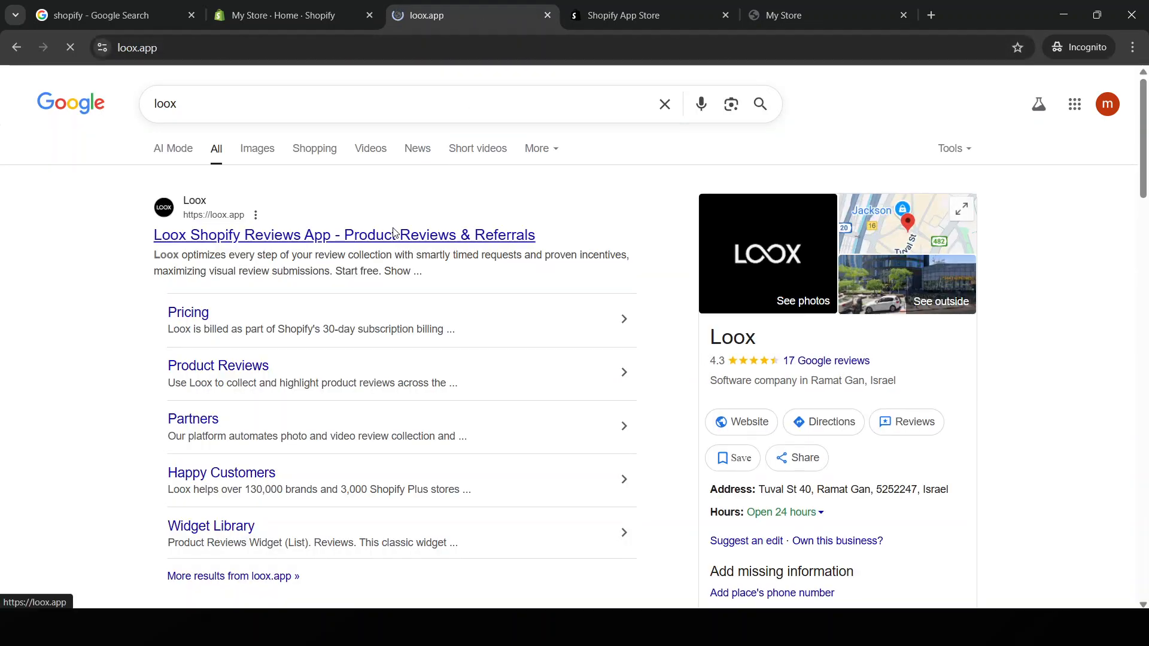
scroll(458, 228, down, 5)
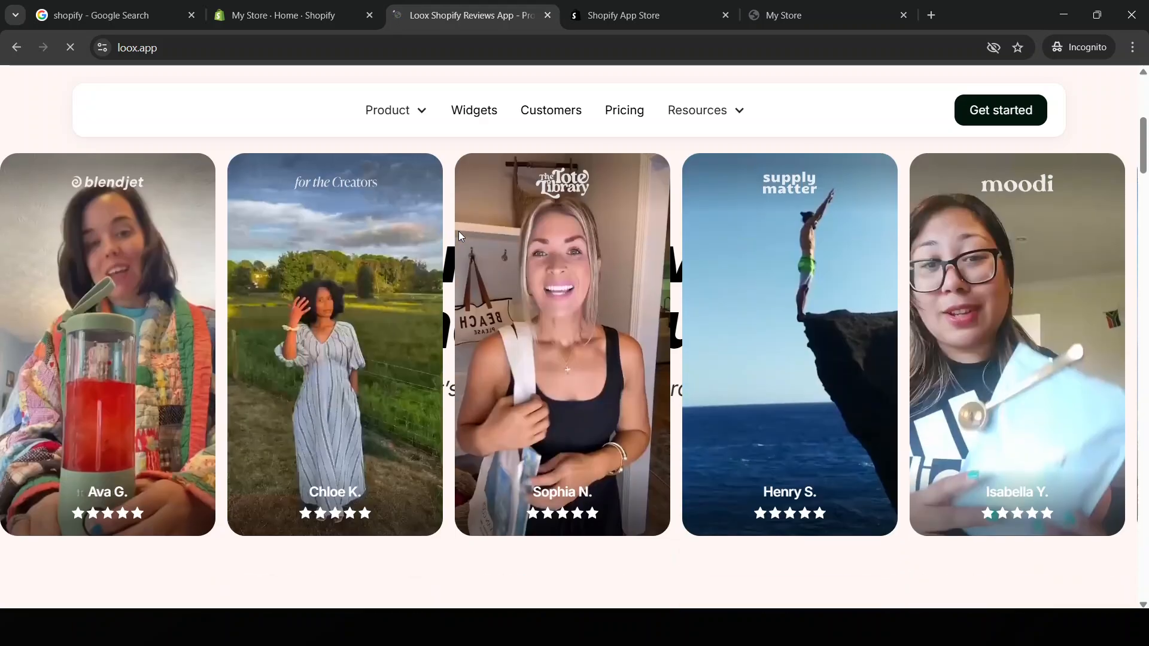
scroll(484, 269, down, 10)
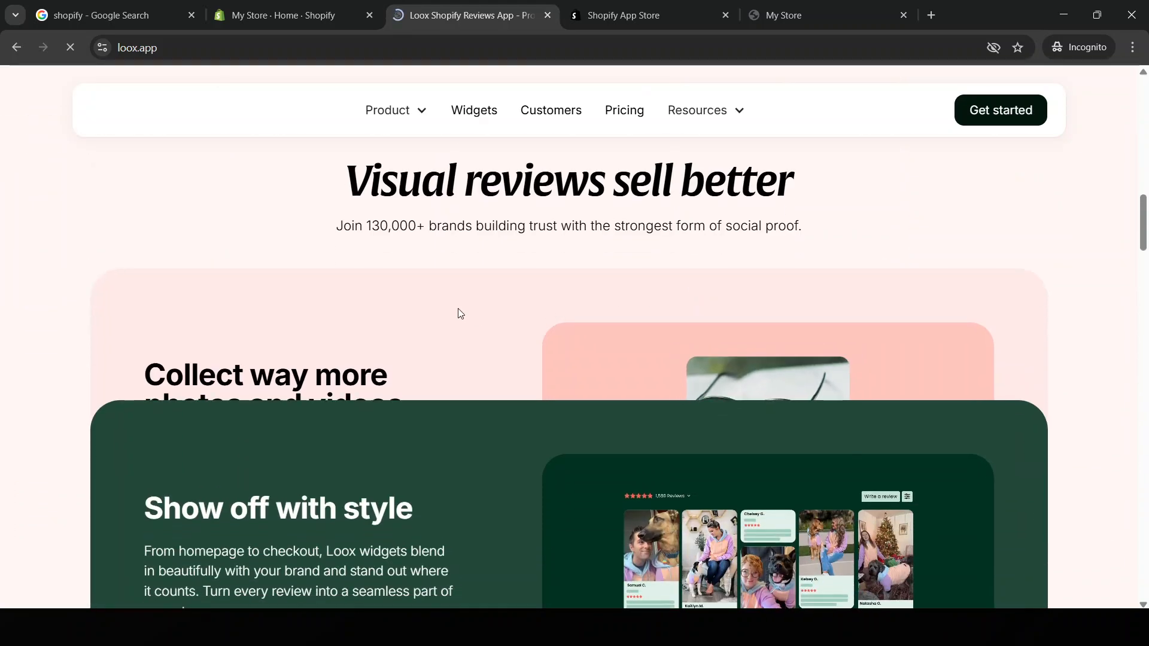
scroll(459, 313, up, 15)
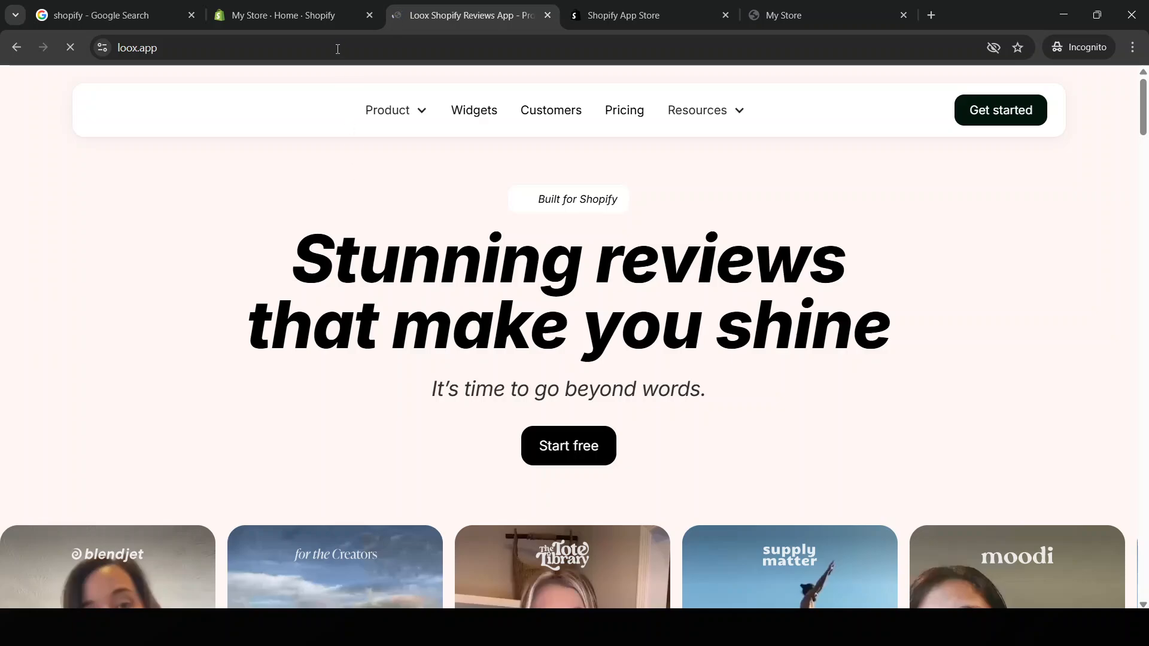
Step: Return to the Shopify admin and open the Shopify App Store from the recommended apps list
click(315, 16)
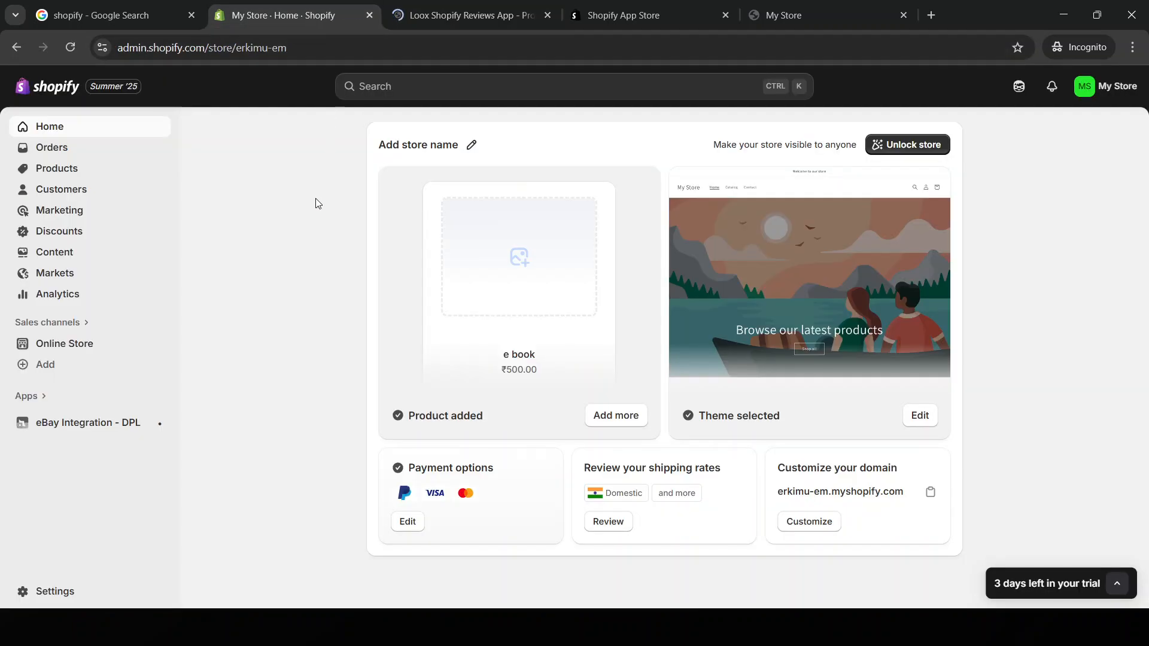
click(318, 48)
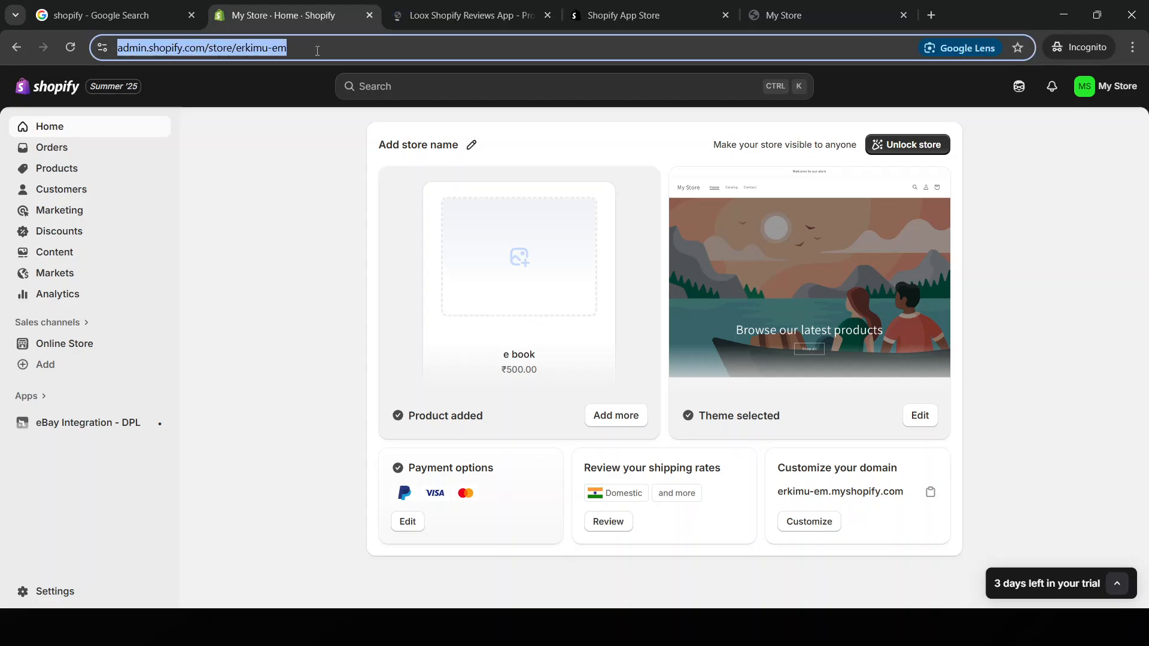
click(277, 82)
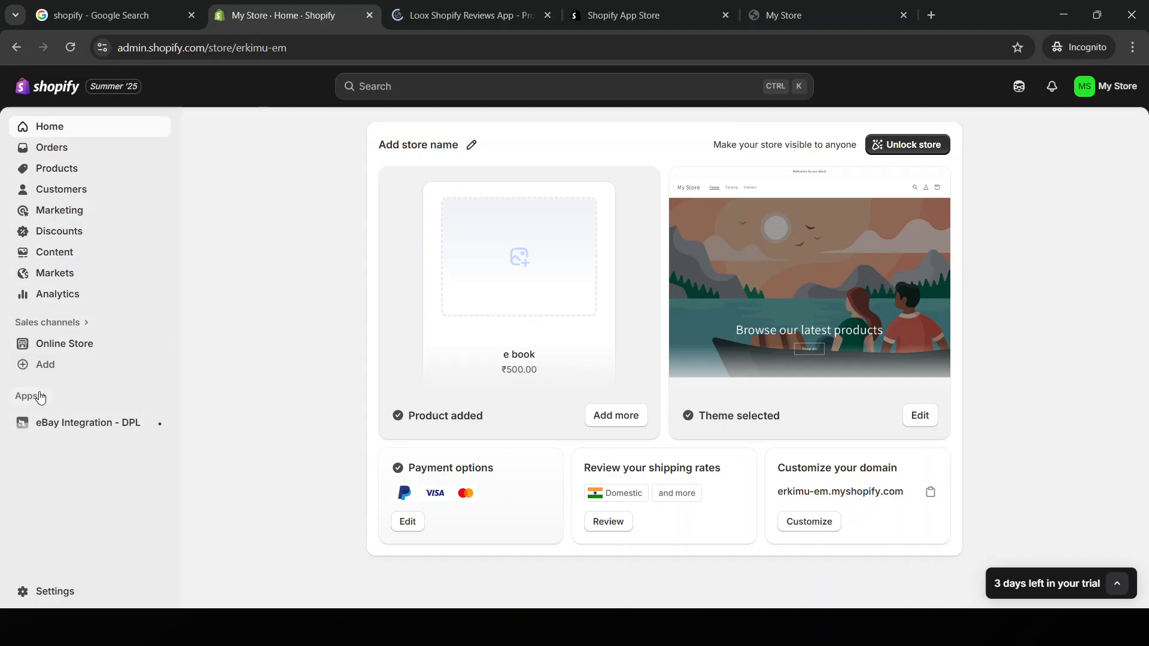
click(37, 397)
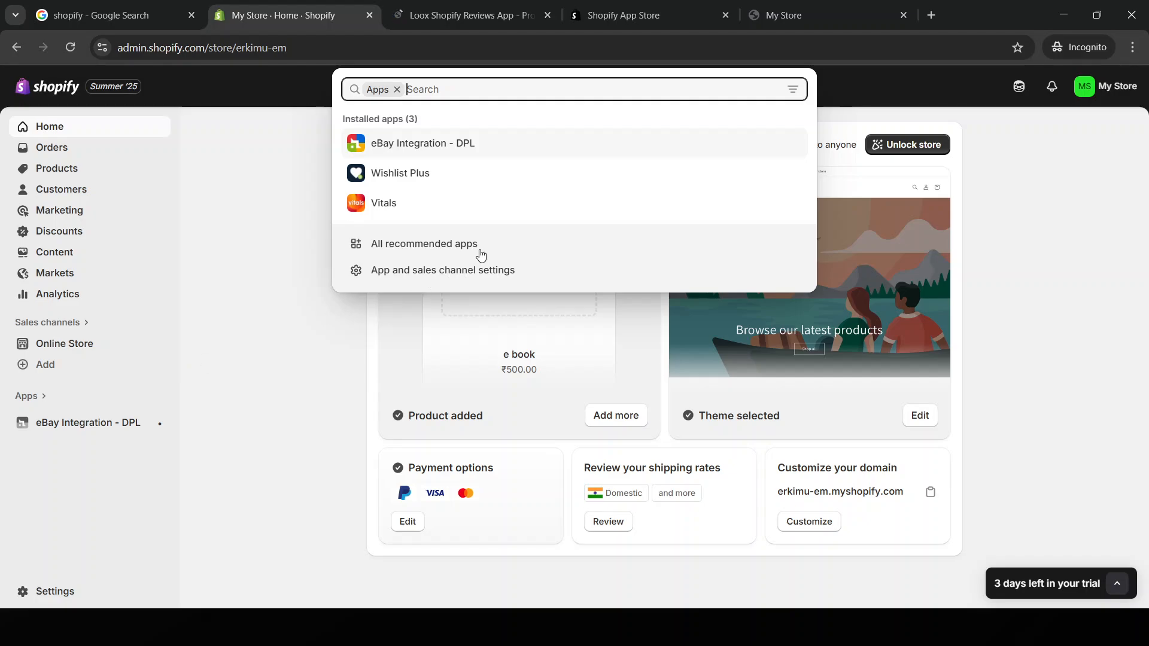
click(441, 246)
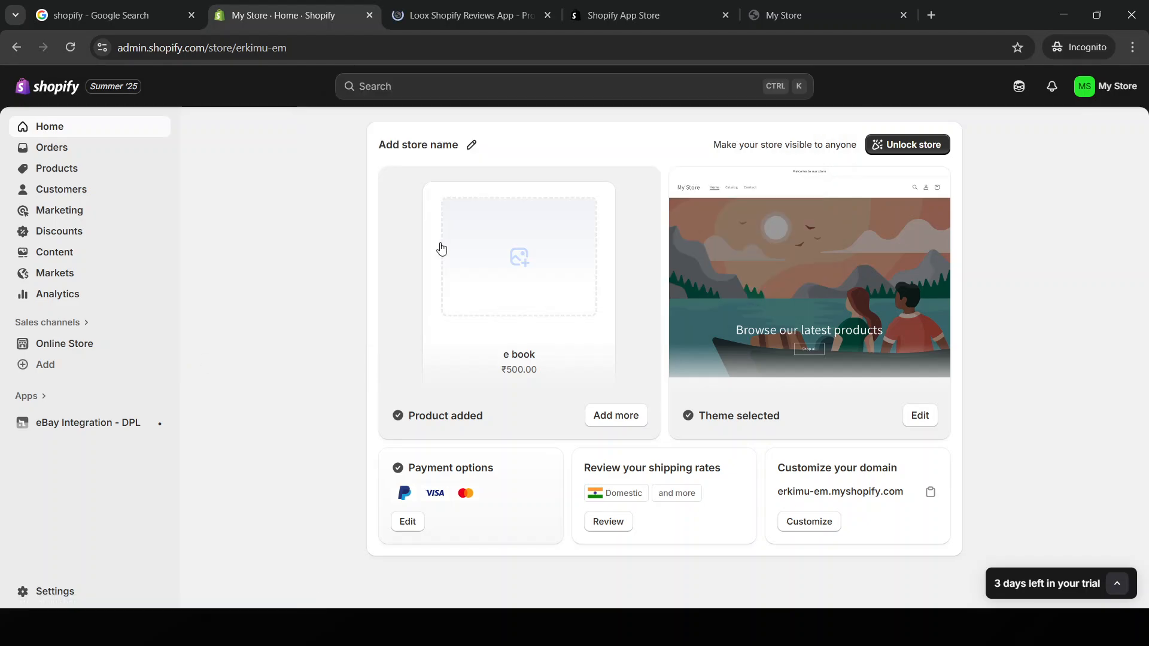
scroll(382, 467, down, 2)
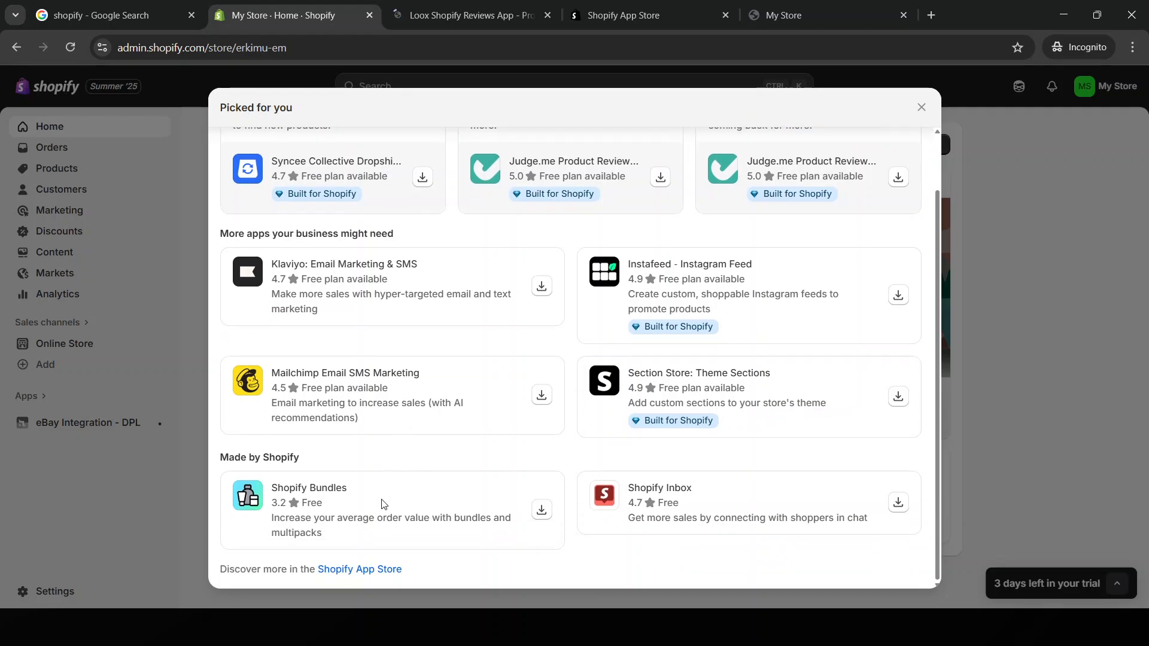
click(371, 569)
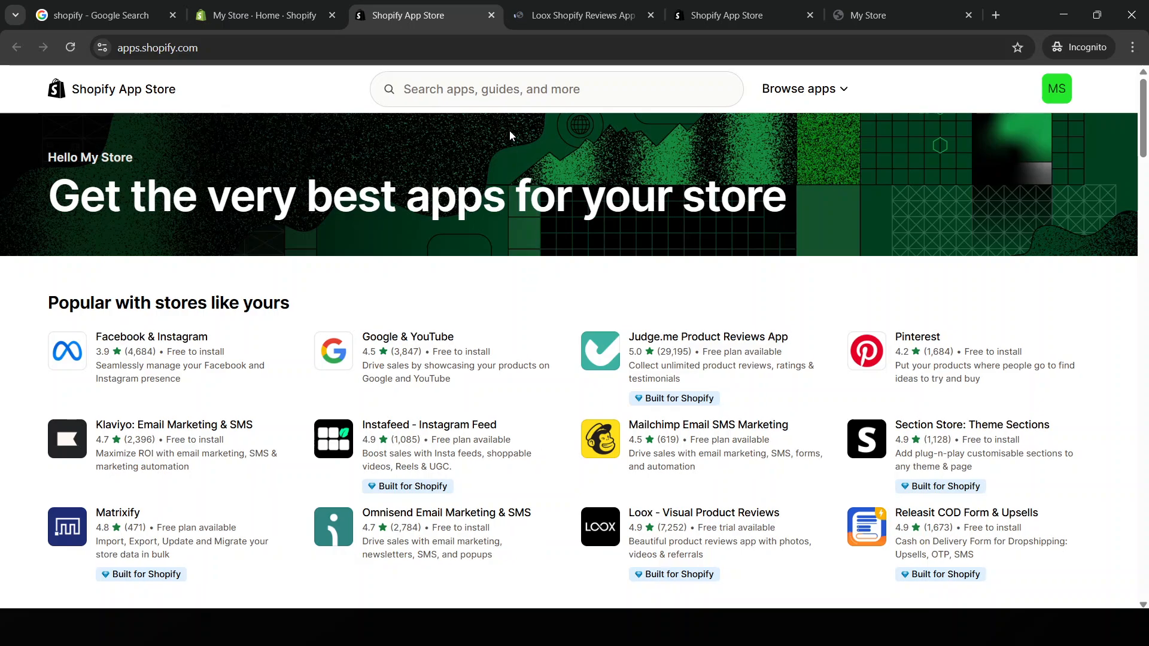
Step: Search the Shopify App Store for loox and start installing Loox - Visual Product Reviews
click(514, 89)
text(loox)
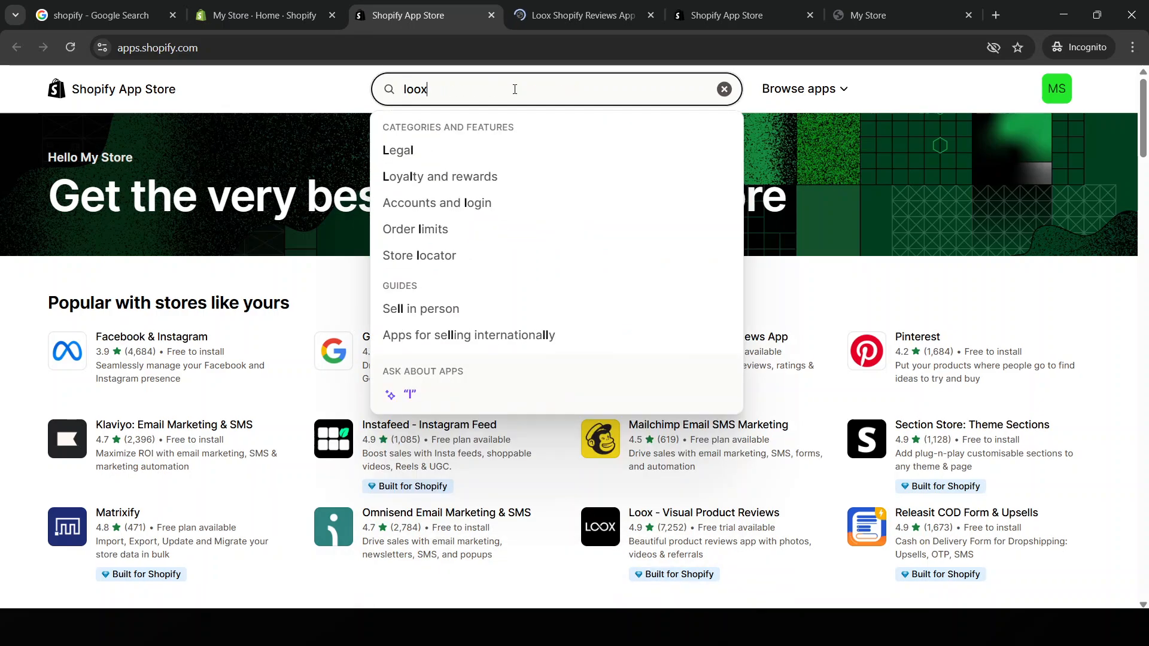
key(Return)
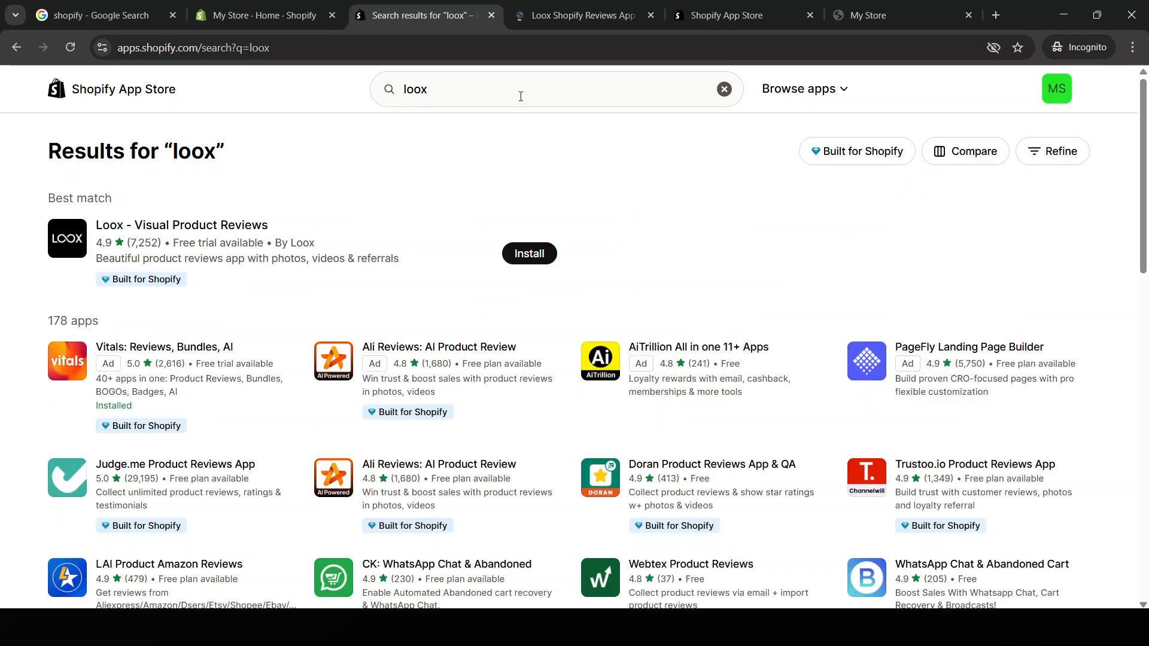
click(233, 227)
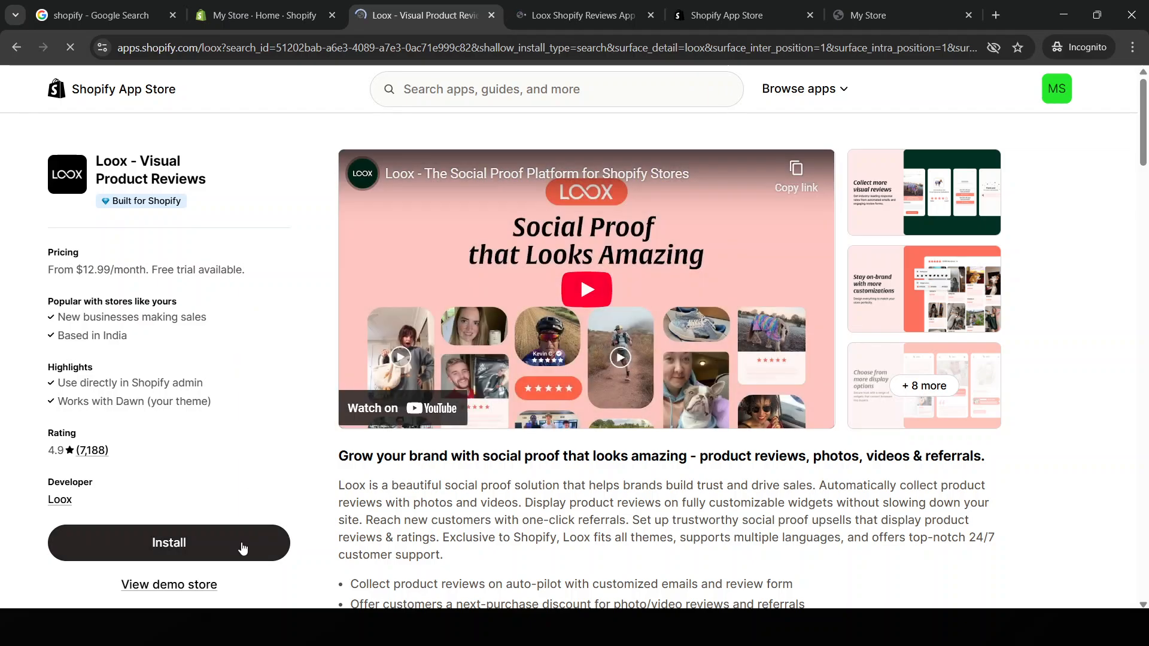
click(242, 542)
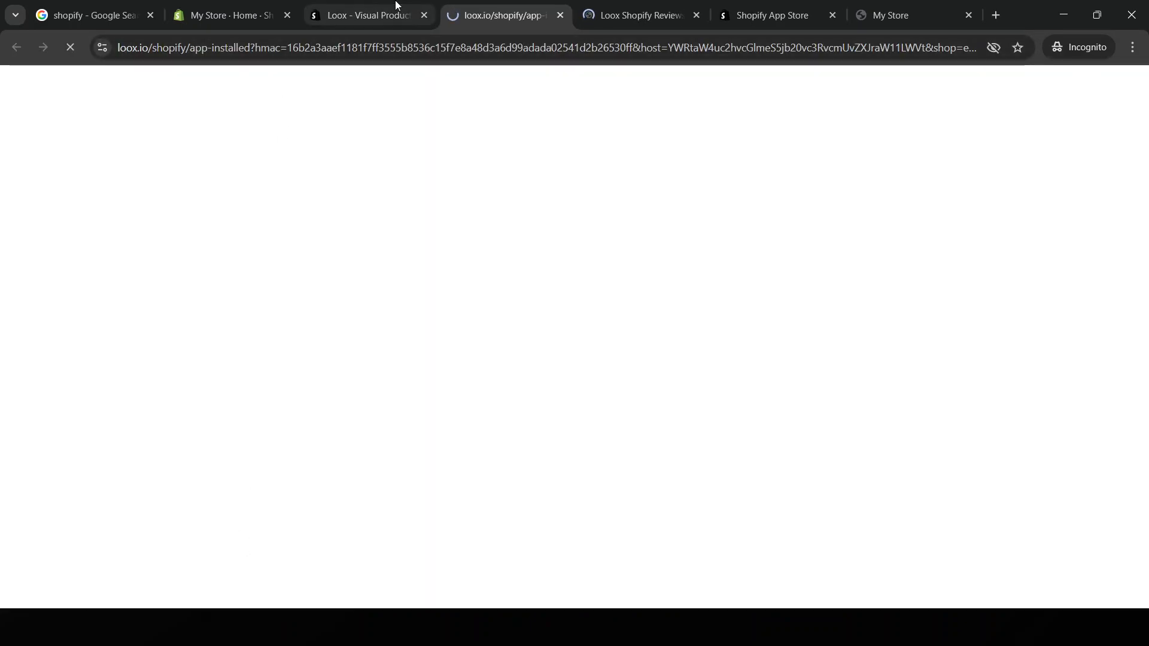
Step: Return to the Loox App Store listing and view its enlarged preview images
click(395, 11)
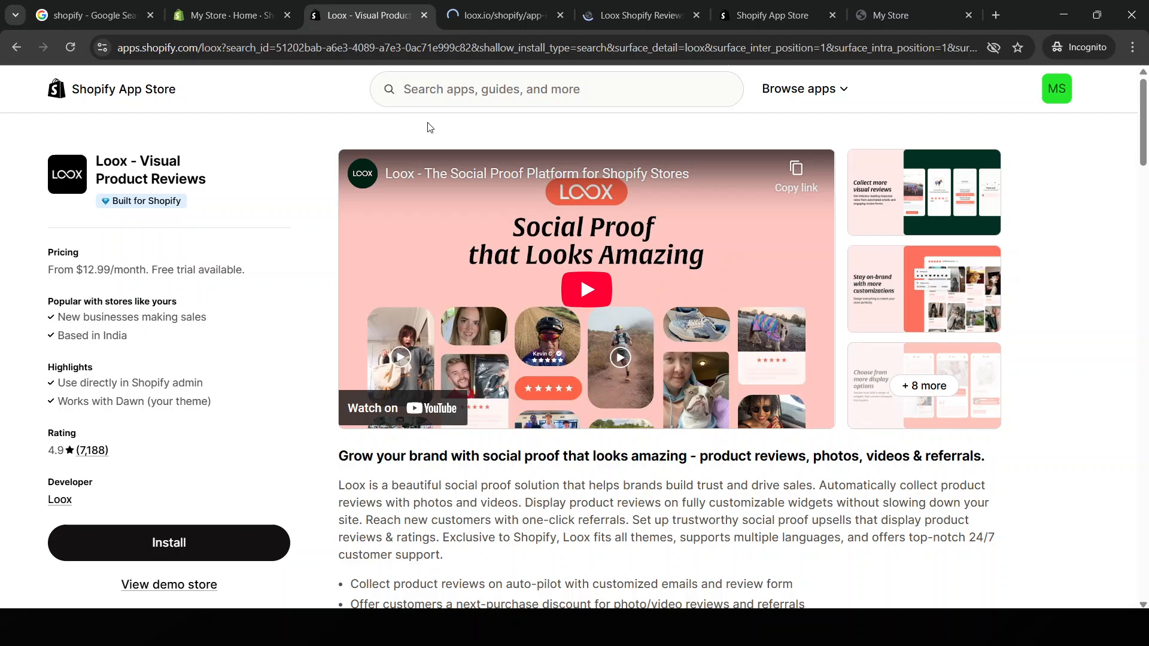
click(933, 205)
click(1121, 357)
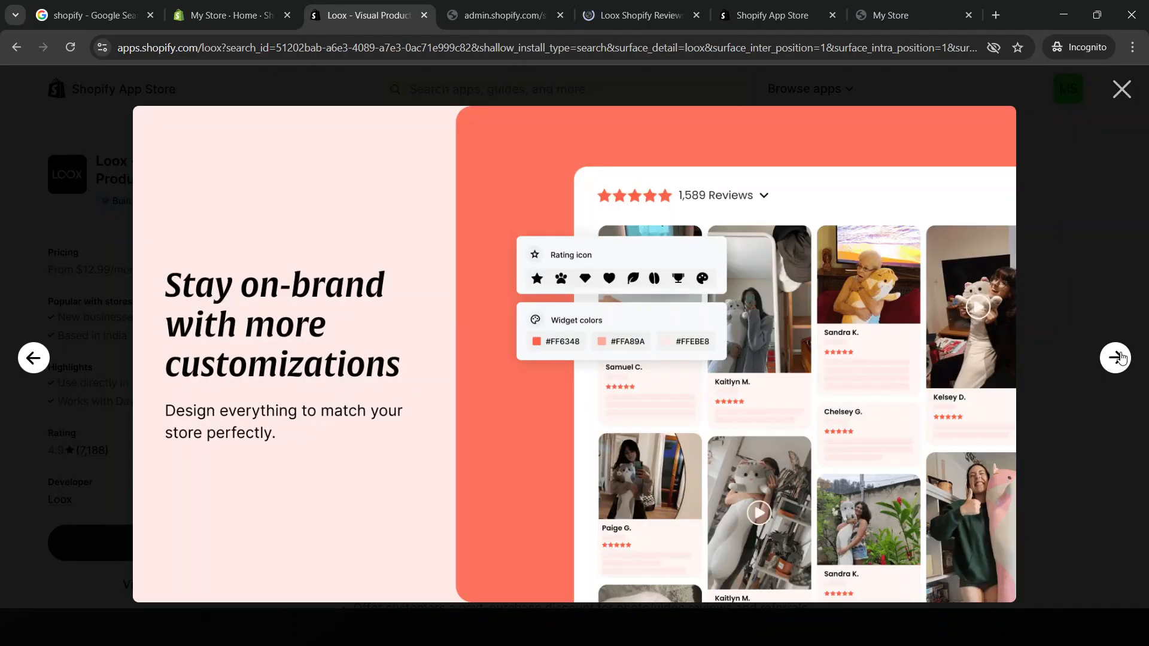
Step: Approve installing Loox Reviews in the store and choose to use Loox for free
click(520, 10)
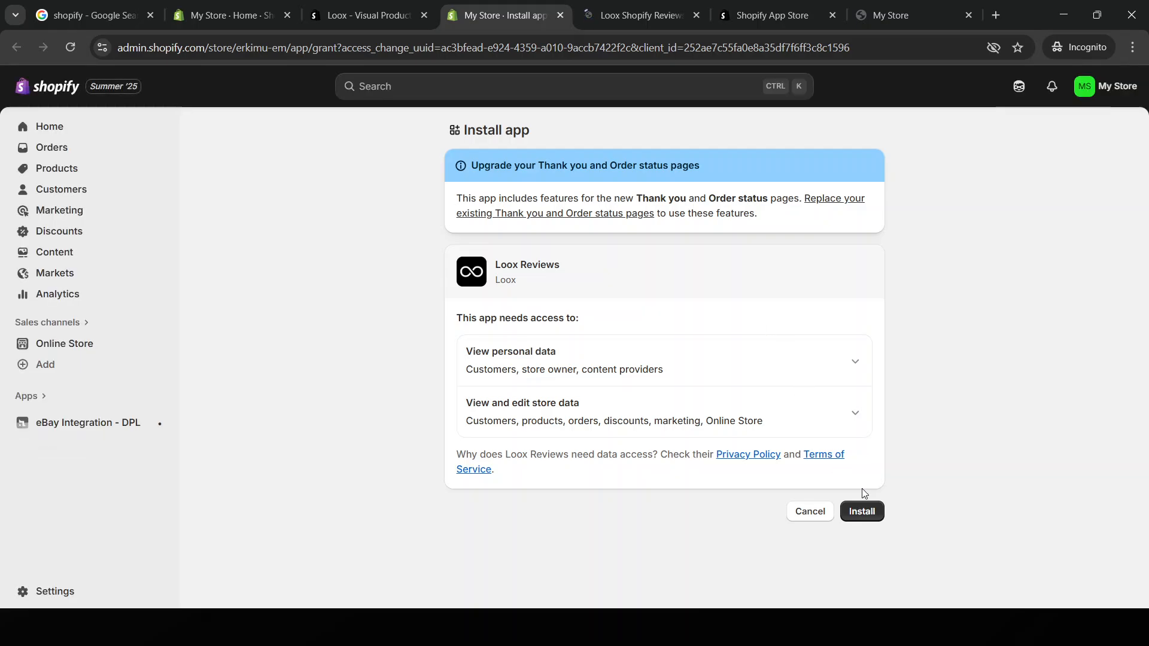
click(863, 511)
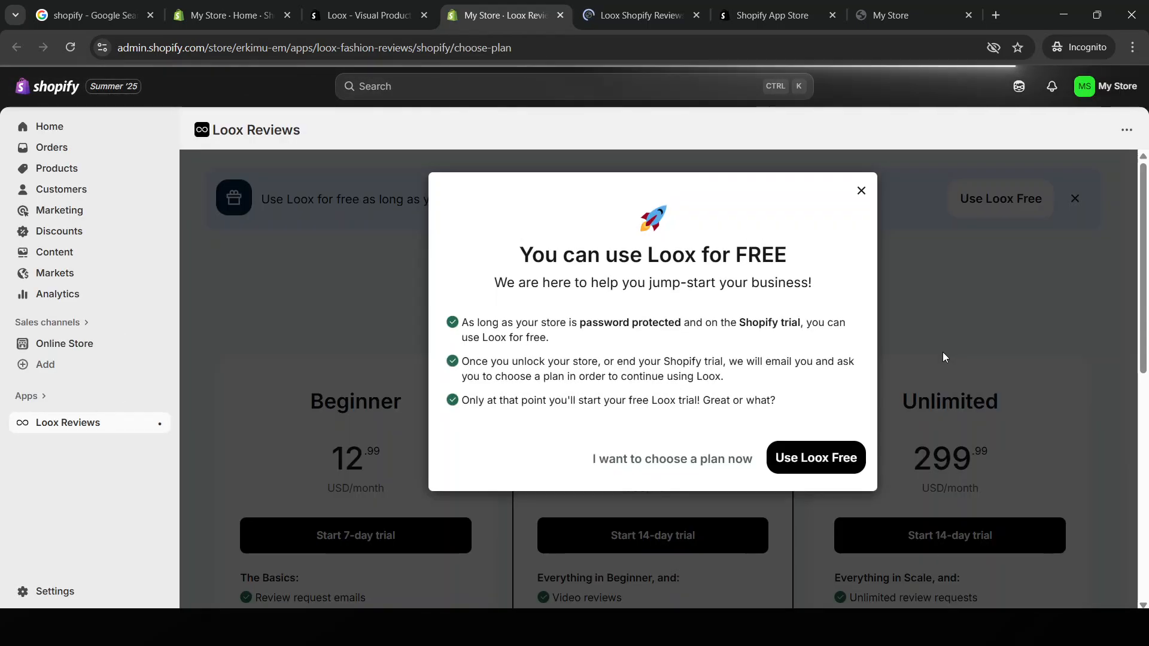
click(828, 458)
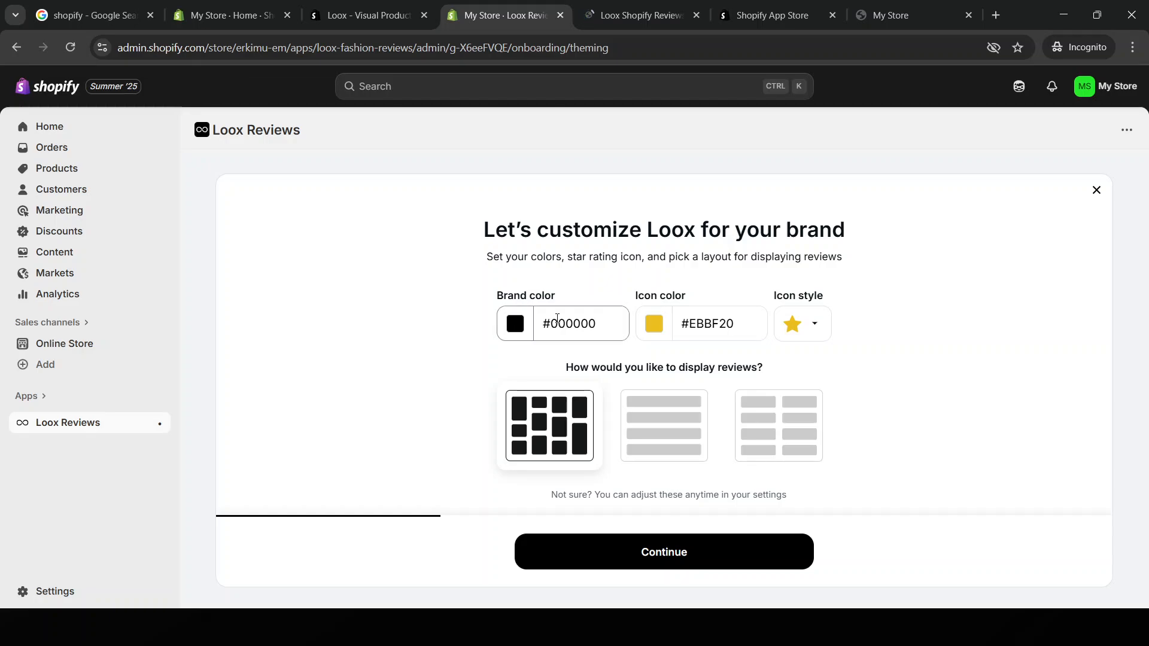
Step: Look through the Loox App Store listing, including its remaining preview images, pricing plans and merchant reviews
click(388, 9)
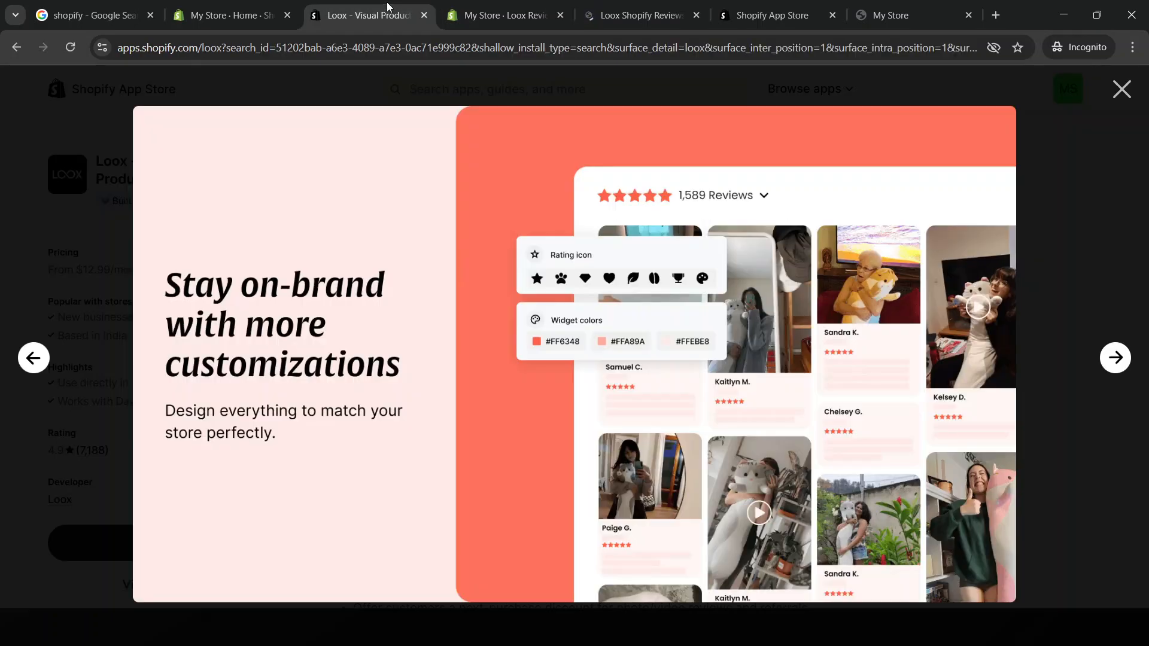
click(1107, 358)
click(1117, 95)
scroll(748, 419, down, 15)
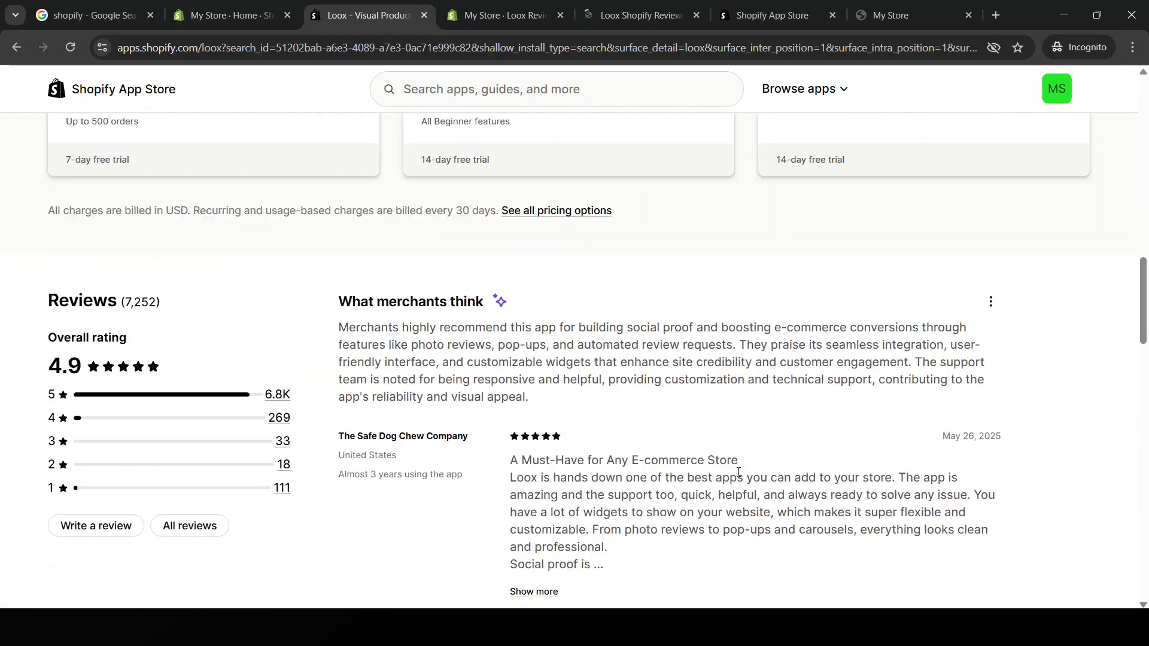
scroll(738, 472, up, 10)
Step: In the Loox Reviews setup, shift the brand color picker's hue to green and accept the star icon and first review layout
click(502, 15)
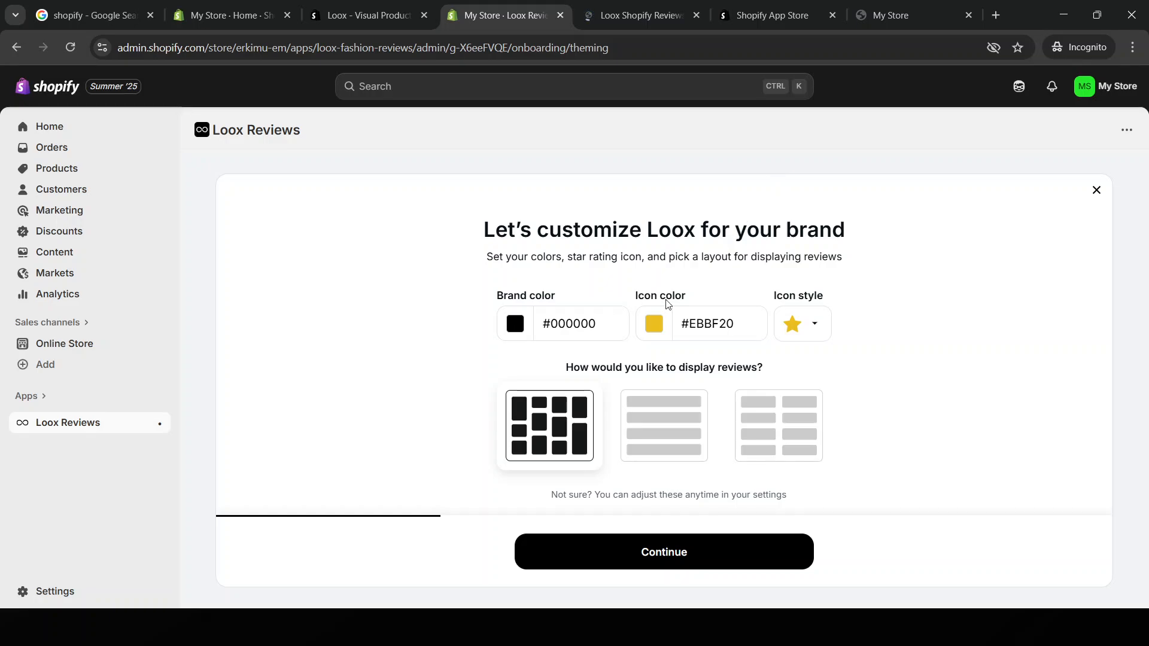
click(515, 323)
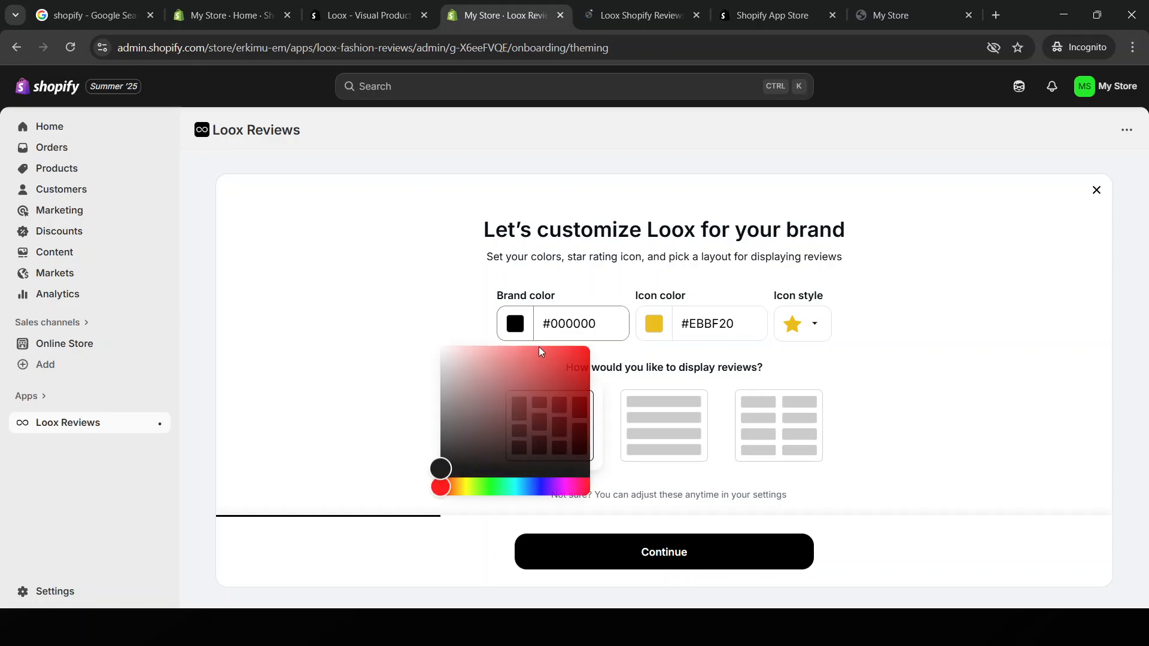
click(497, 485)
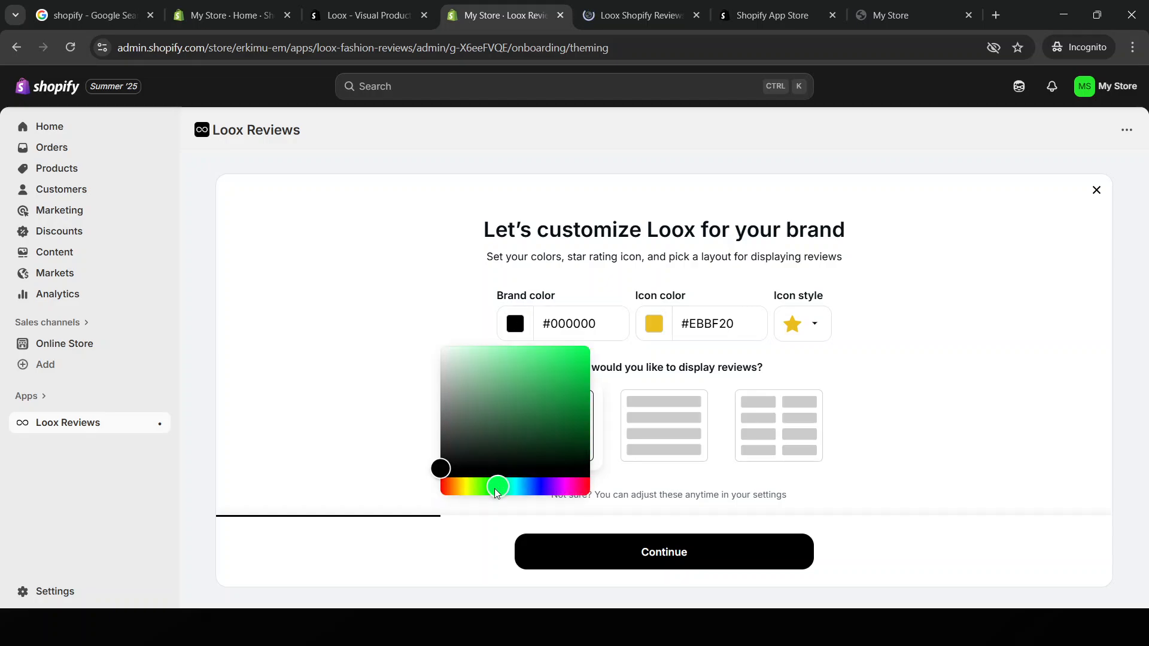
click(661, 558)
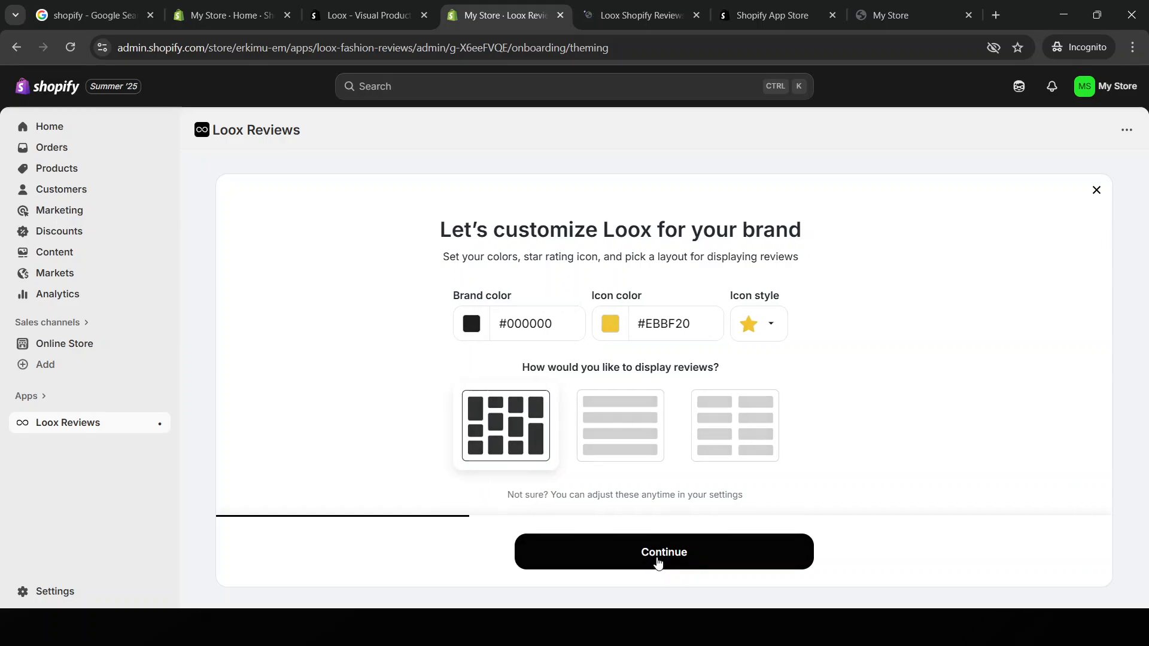
click(654, 553)
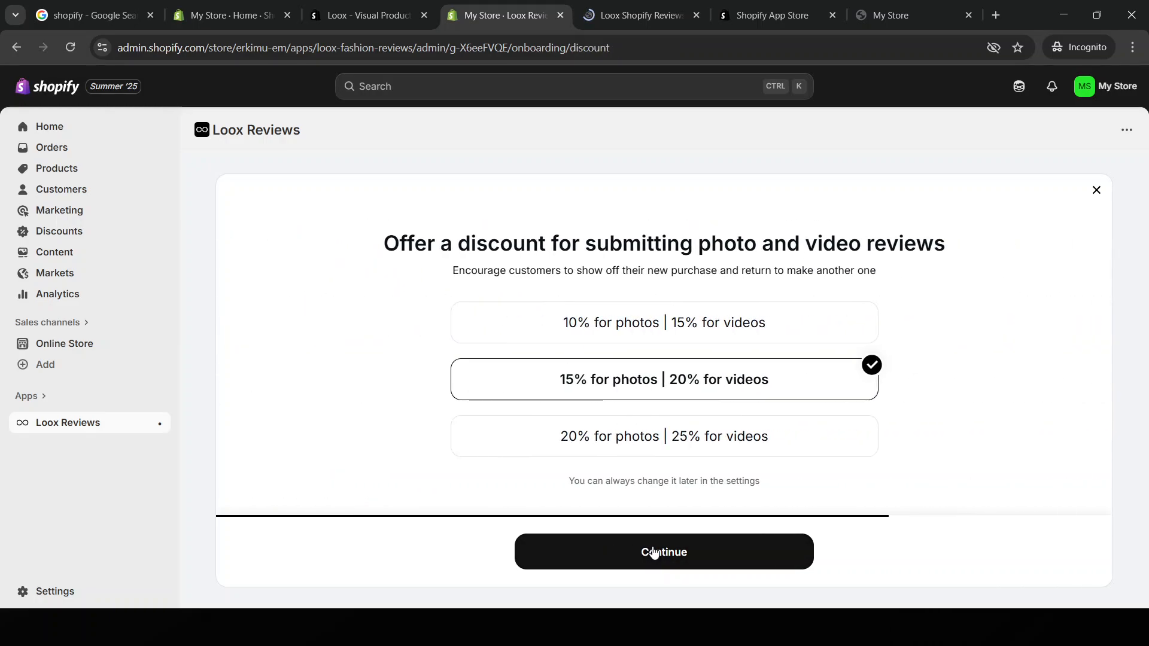
Step: Accept the 15% photo and 20% video review discount and go to the Loox admin, skipping the Loox Core Script
click(654, 553)
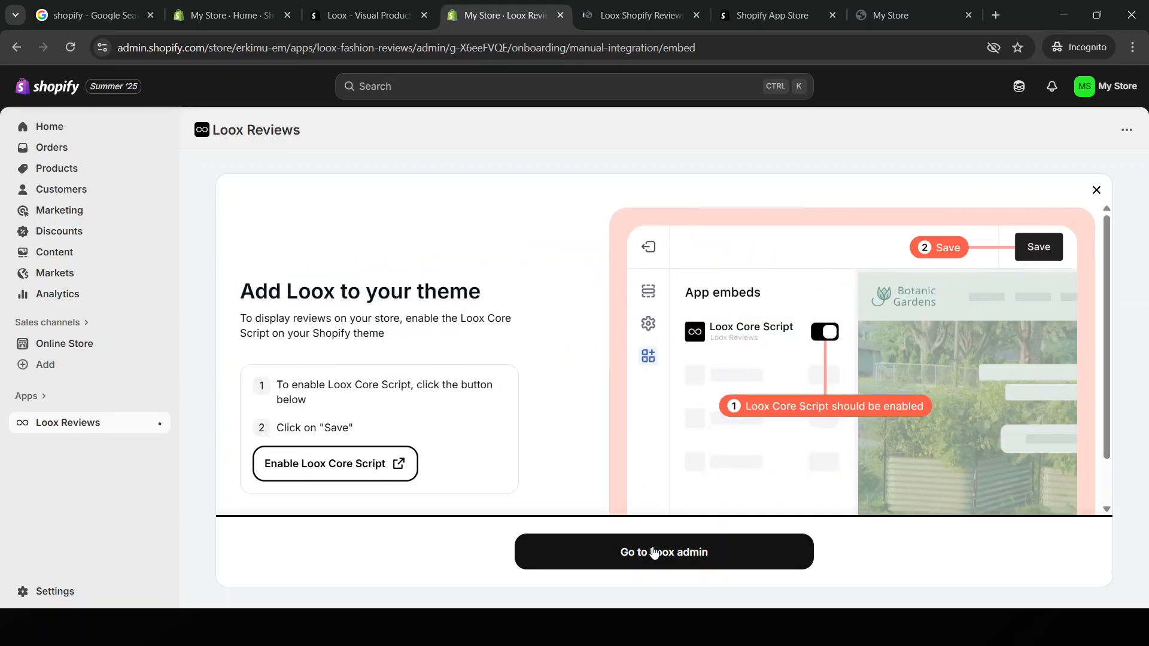
click(654, 552)
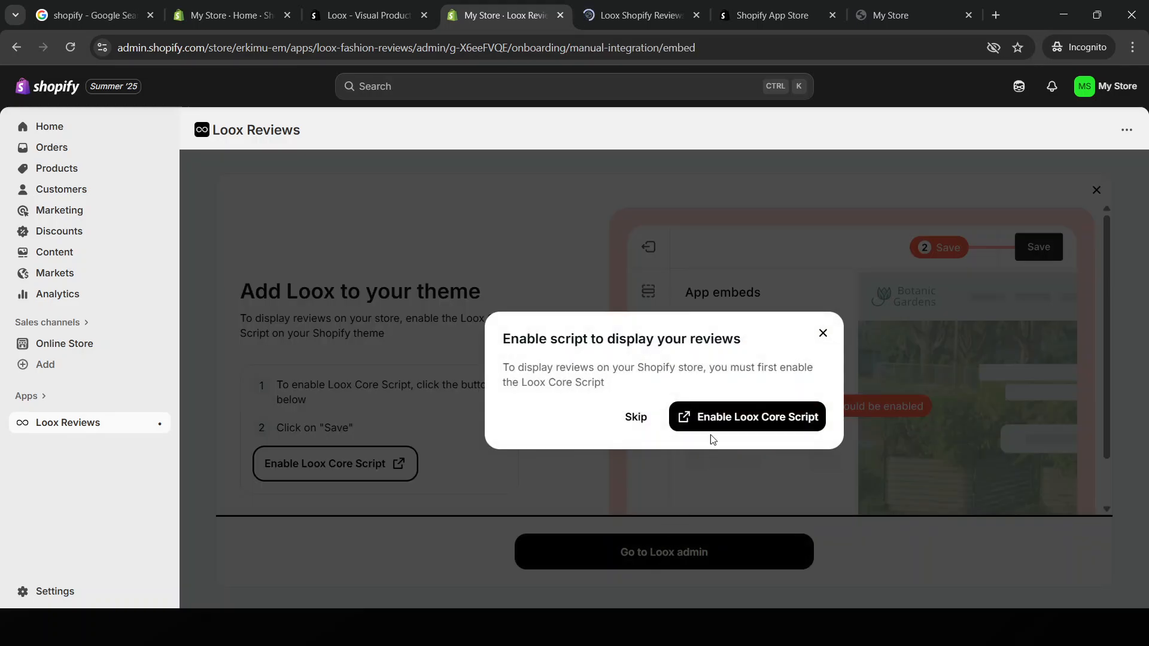
click(638, 425)
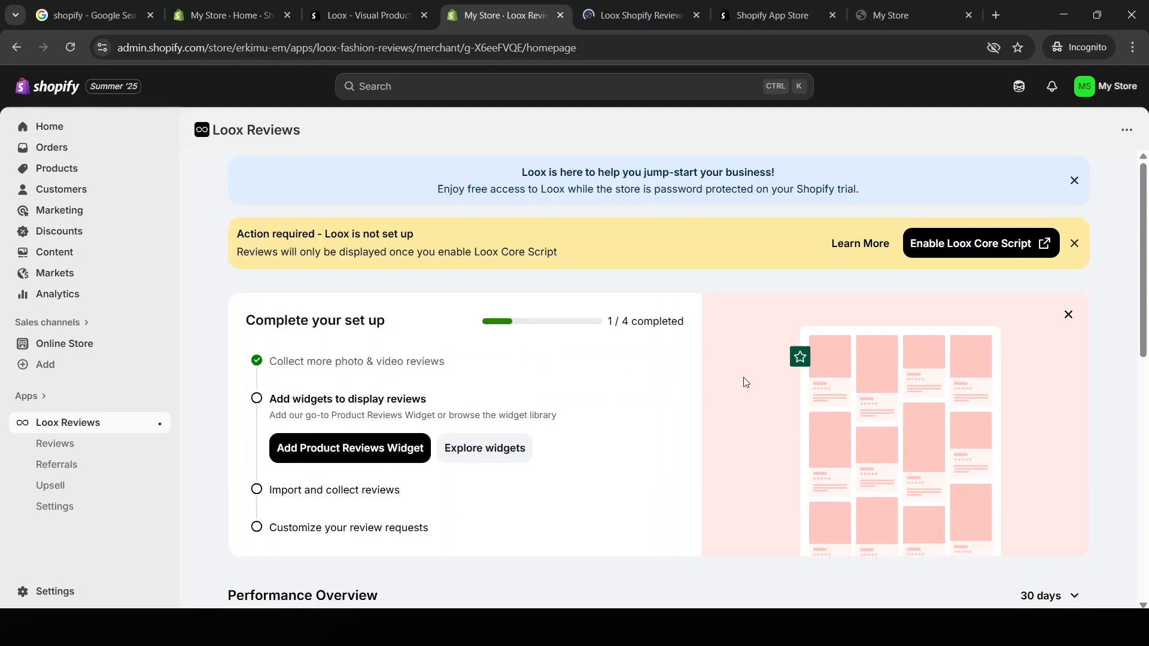
Step: Look over the Loox Reviews homepage and dismiss its notice about enabling the Loox Core Script
scroll(849, 424, down, 10)
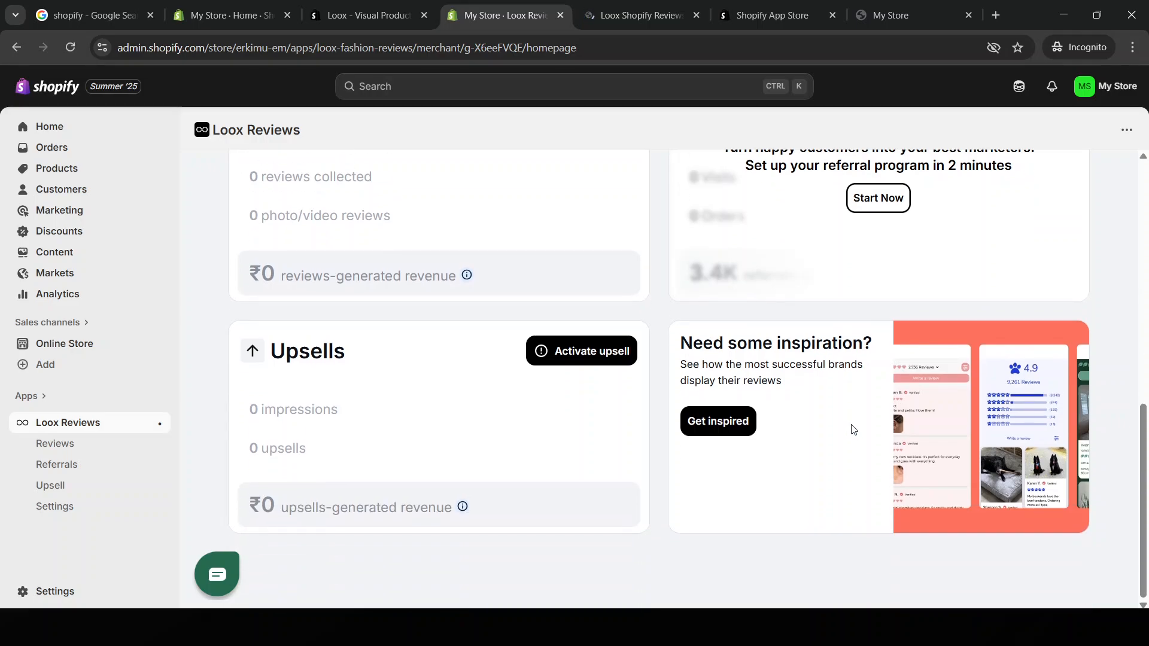
scroll(704, 490, up, 10)
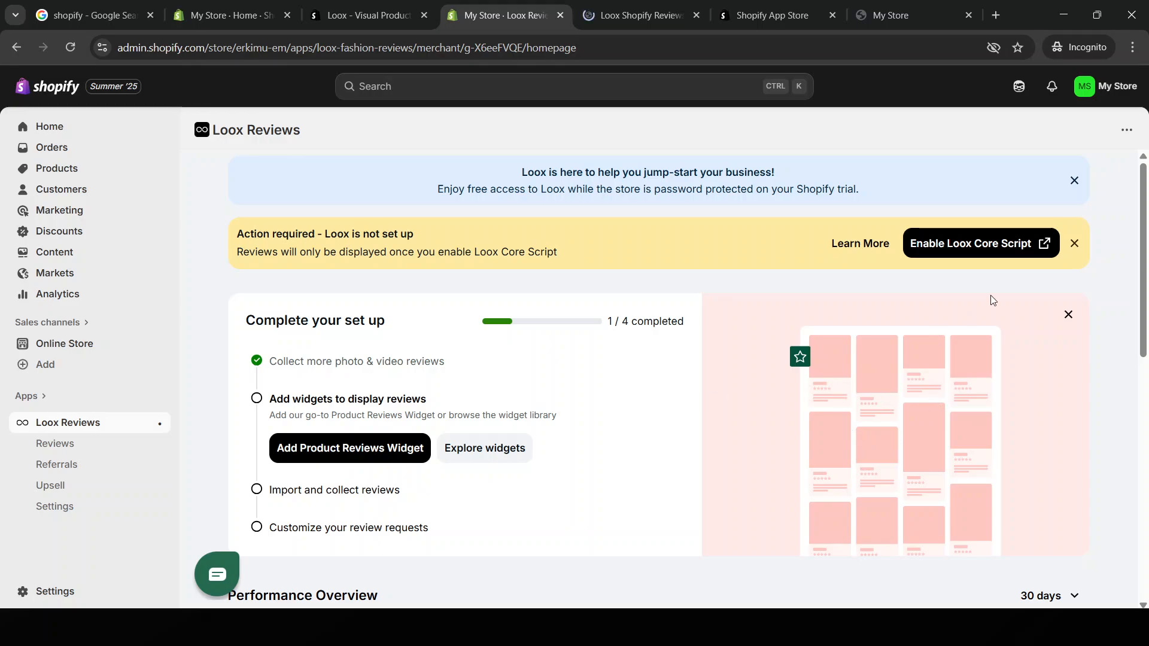
click(1075, 243)
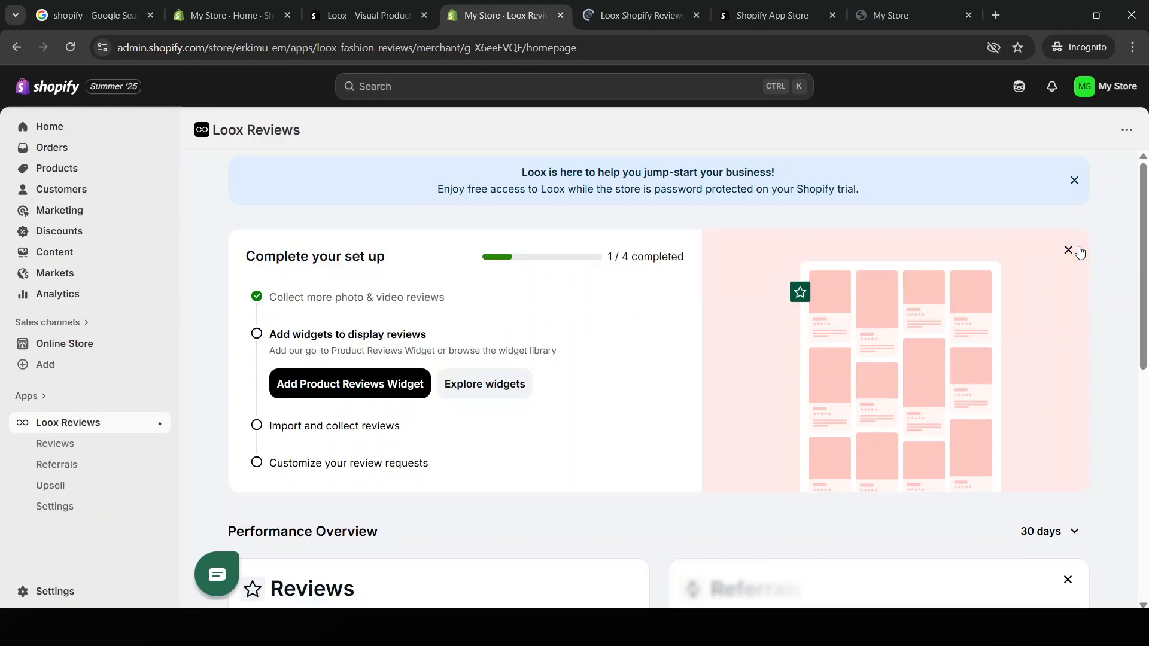
Step: Dismiss the notice about free Loox access during the Shopify trial and open the app's Reviews page
click(1074, 181)
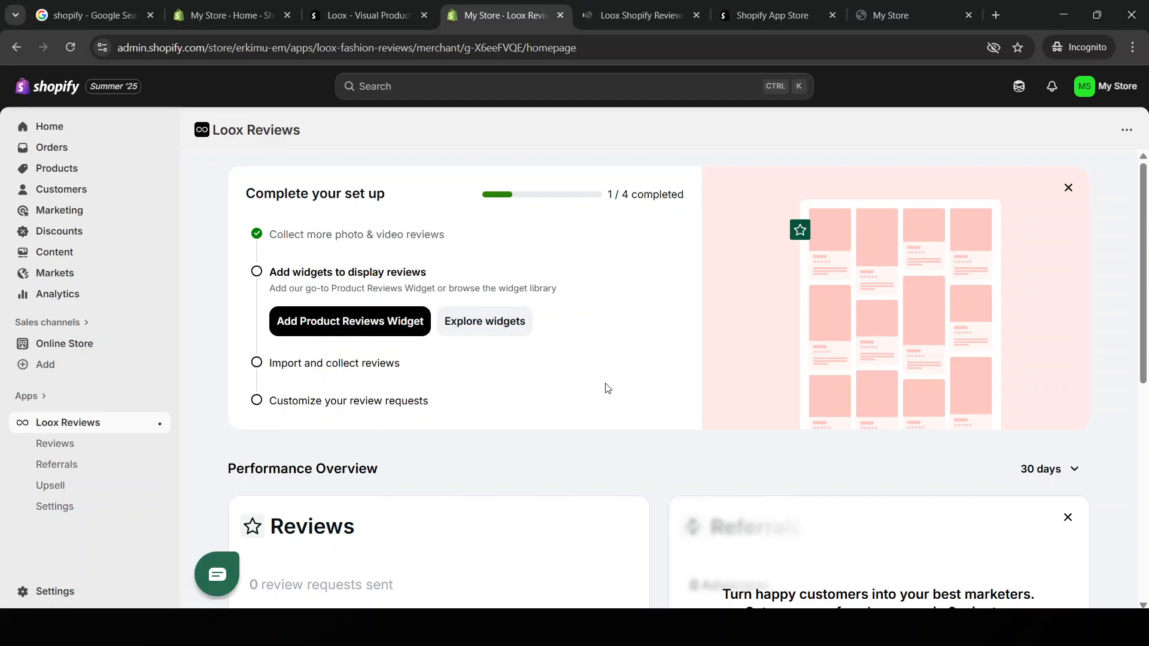
scroll(605, 387, down, 3)
click(110, 446)
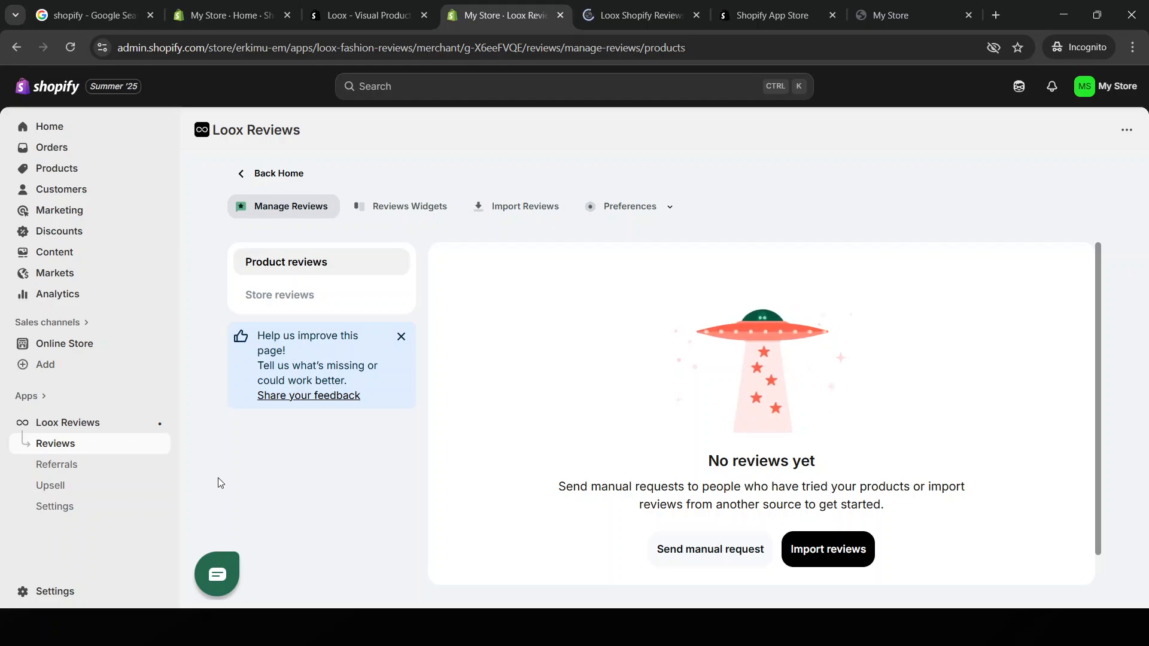
Step: Return to the Loox Reviews homepage and look over its performance overview, including the referrals and upsells cards
click(51, 428)
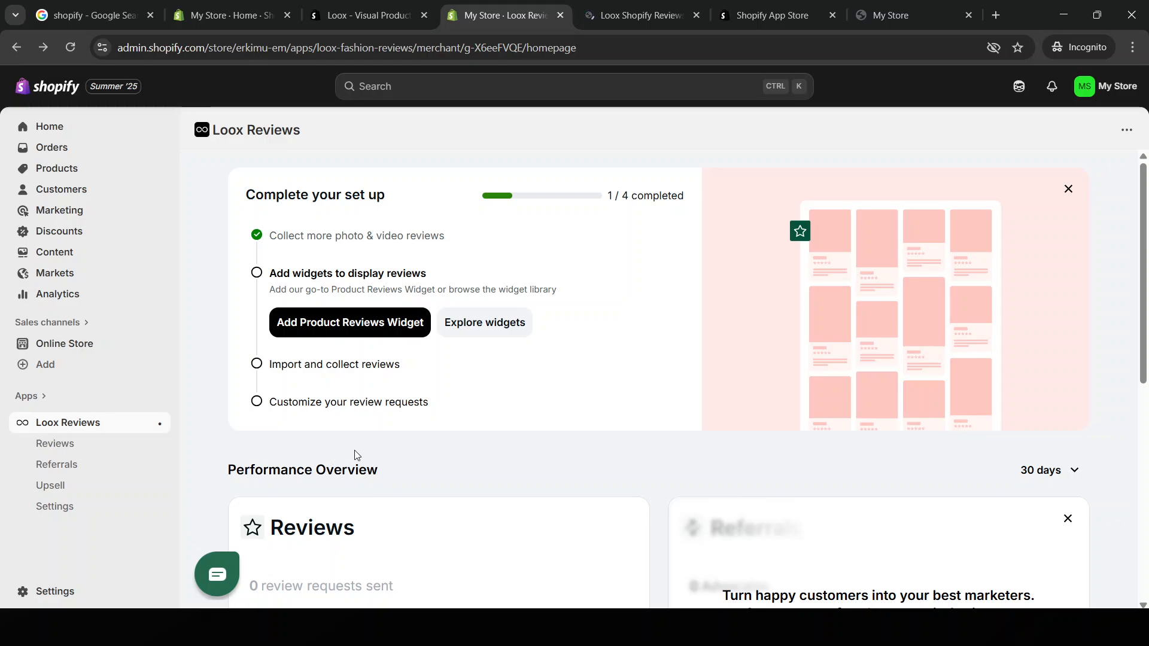
scroll(811, 431, down, 8)
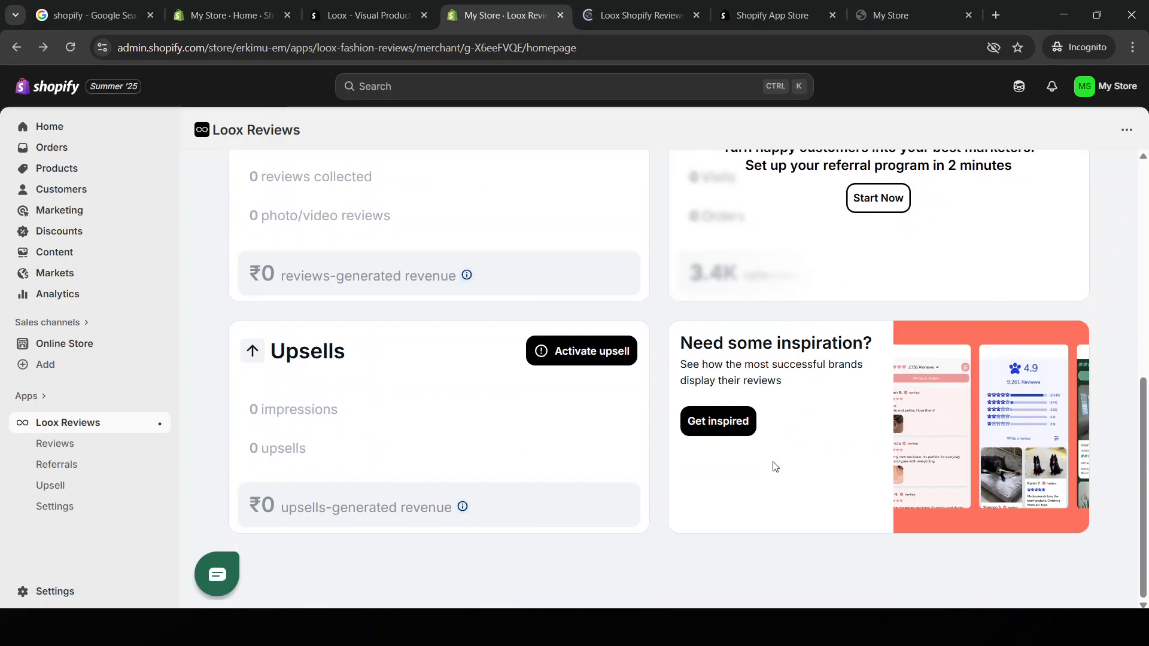
scroll(772, 465, up, 8)
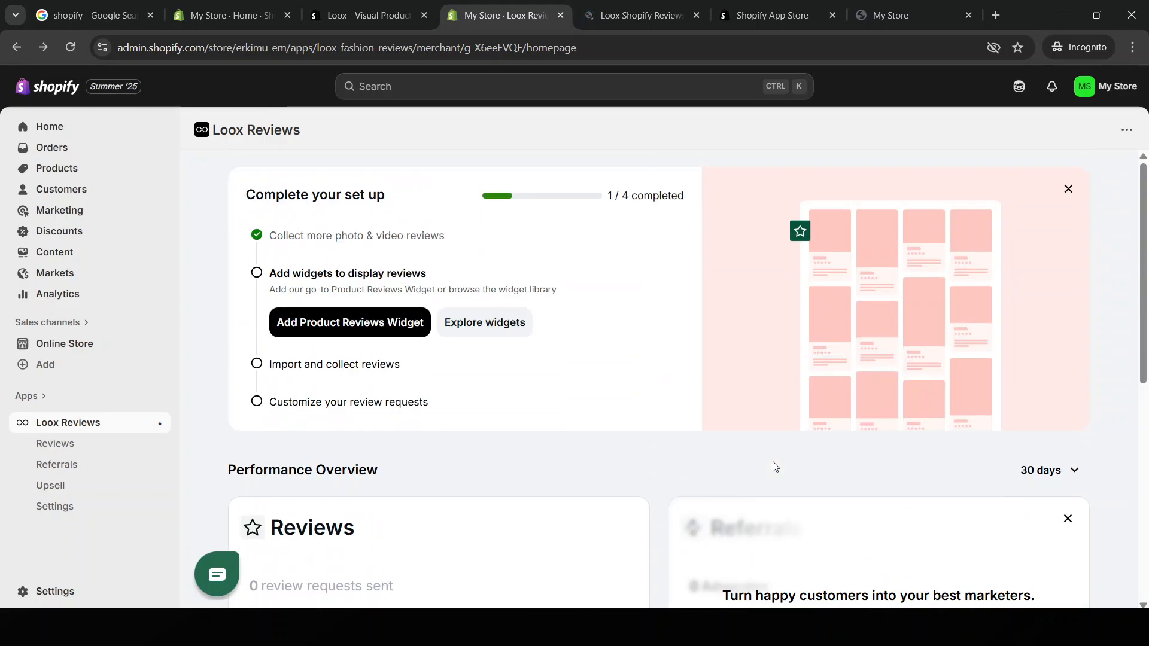
Step: Start the review request customization task, view the email template, dismiss the prompt to add Loox to the theme, and return to the homepage
click(333, 366)
click(328, 408)
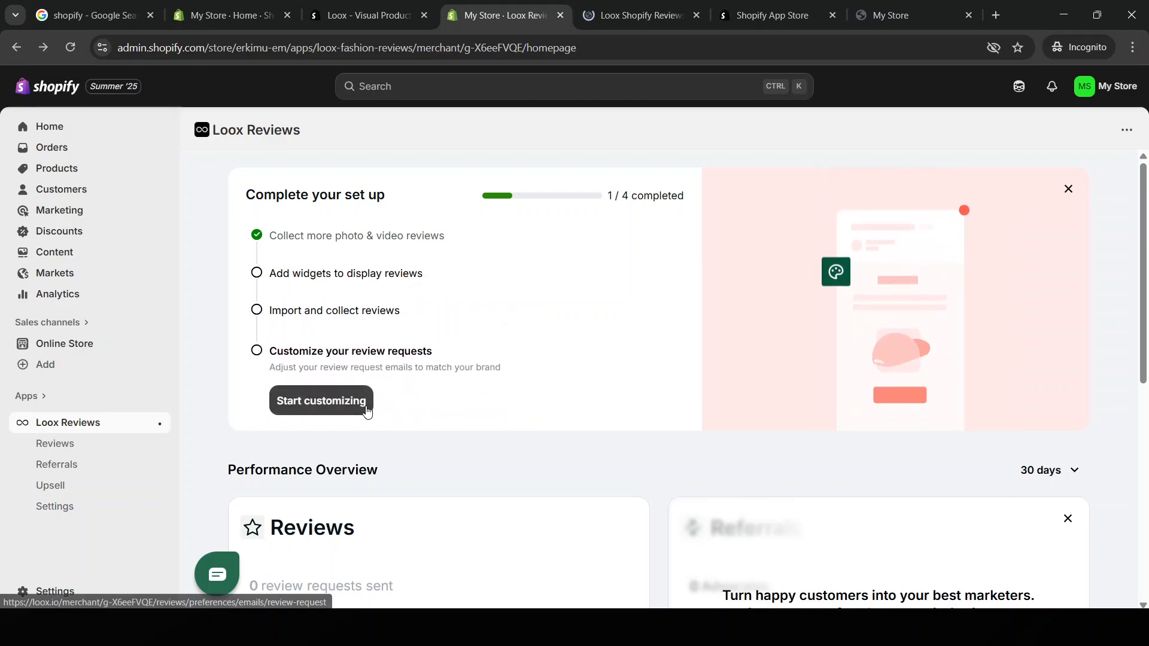
click(322, 398)
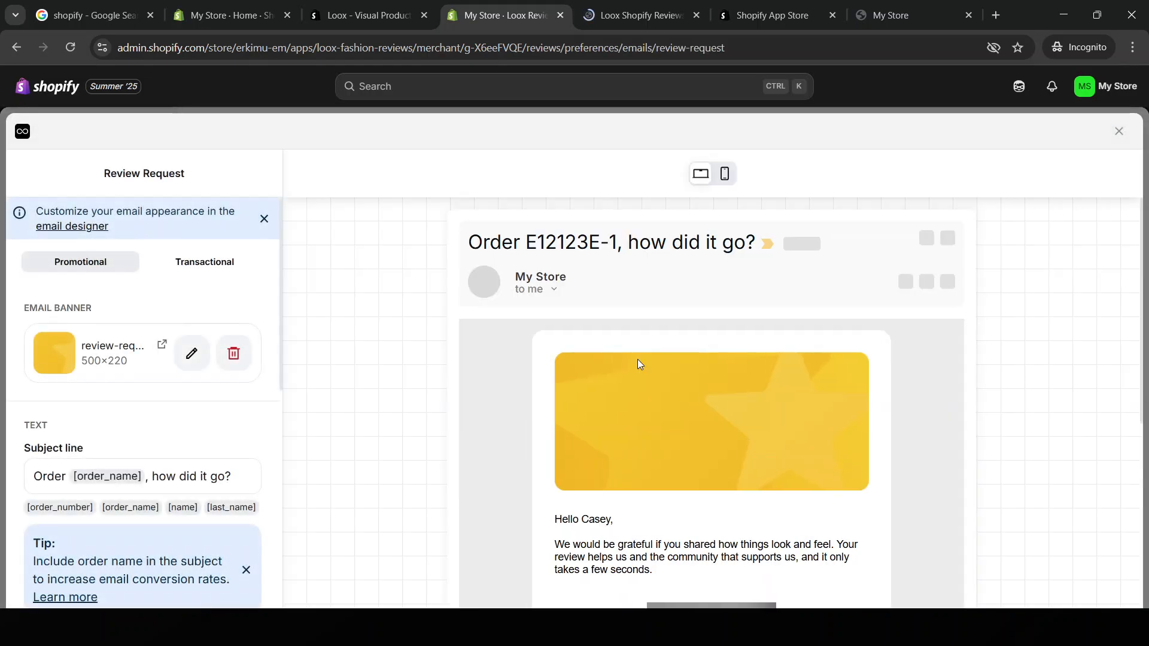
scroll(367, 344, down, 1)
scroll(367, 347, down, 5)
scroll(174, 441, down, 3)
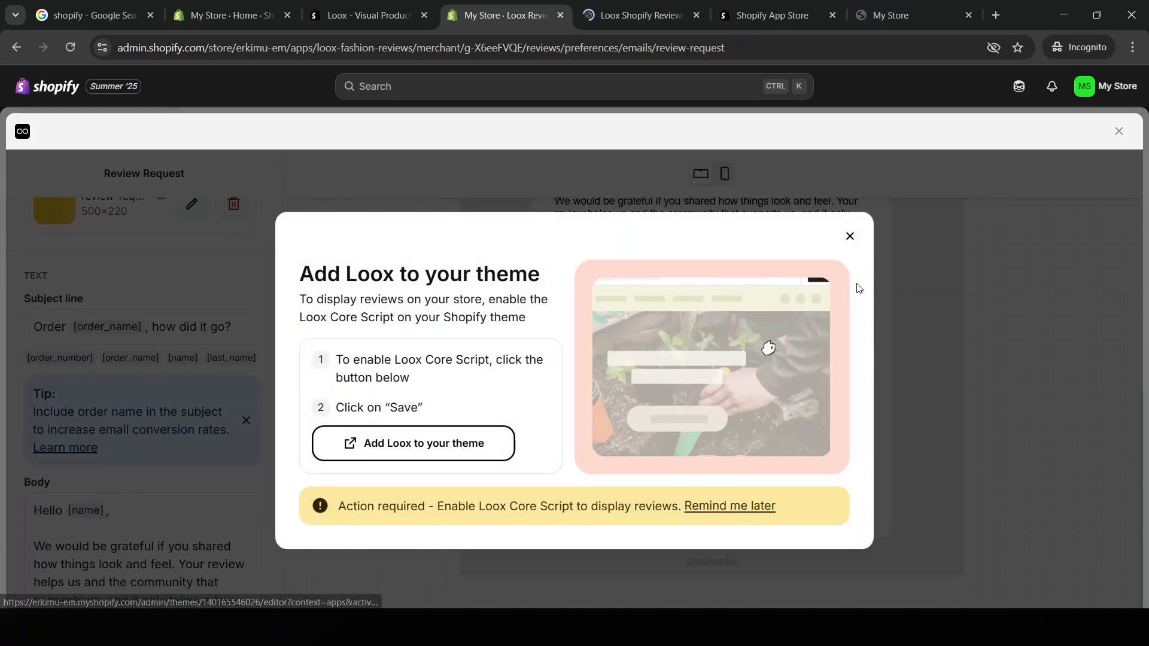
click(851, 237)
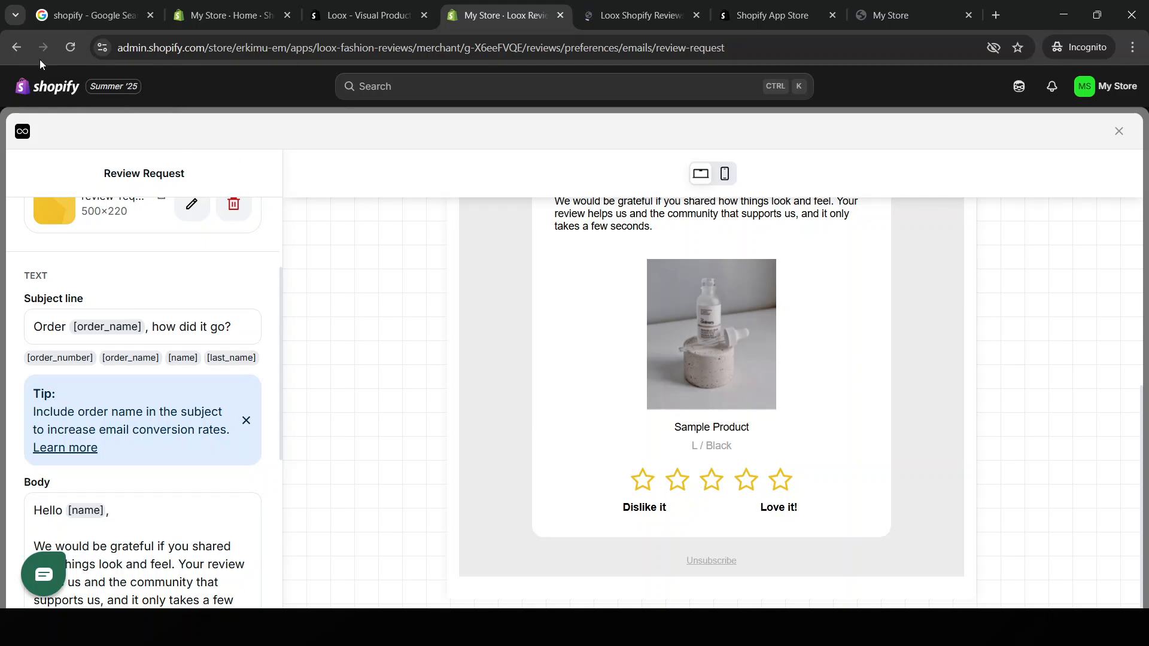
click(16, 47)
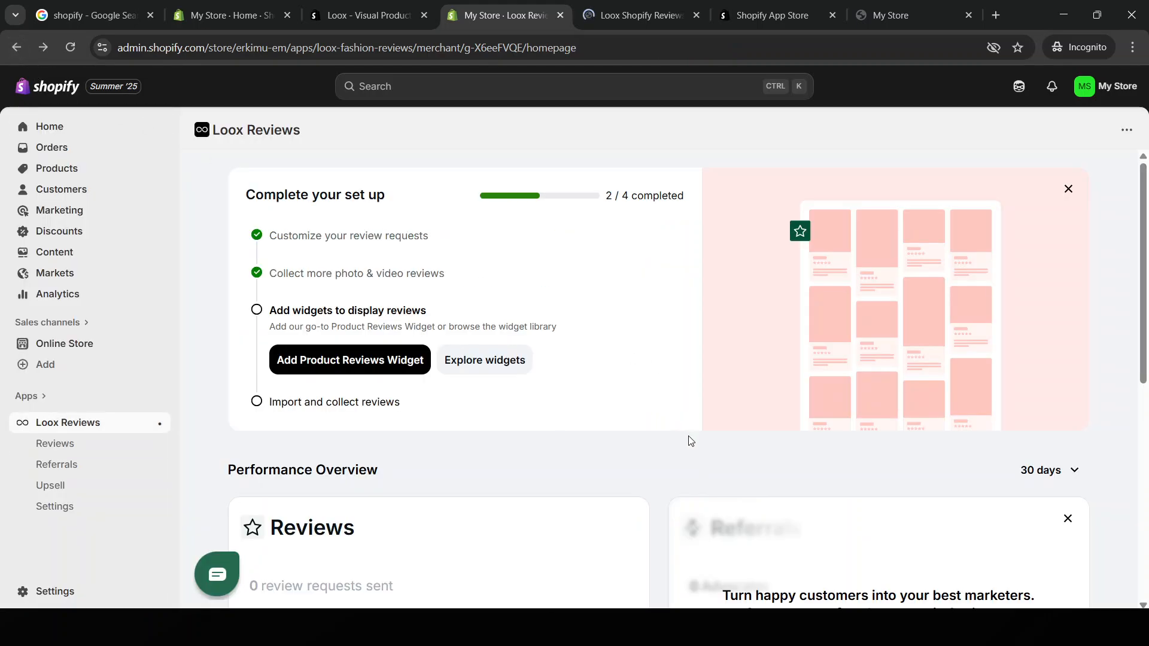